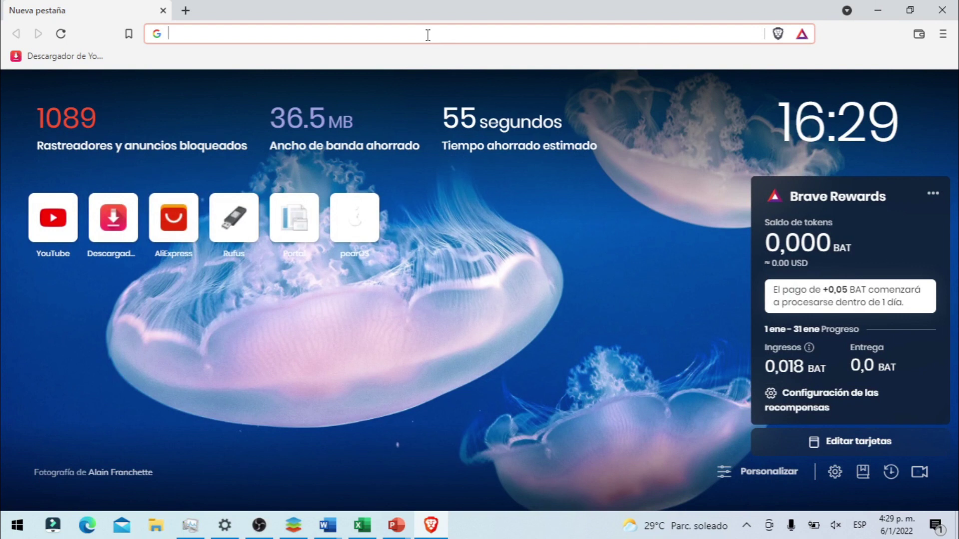
Search Google for 'onlyoffice' and open the official ONLYOFFICE website.
{"action": "type", "text": "onl"}
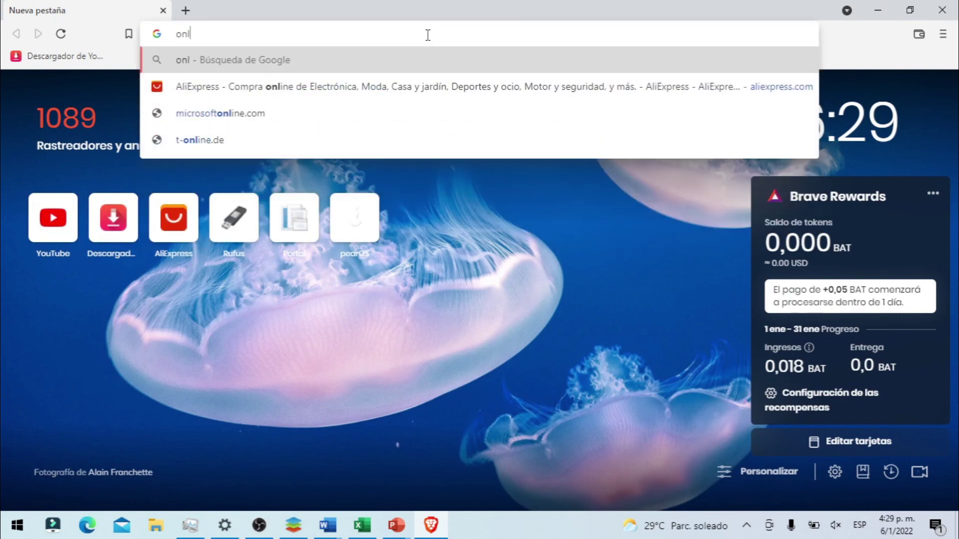
{"action": "type", "text": "yoffive"}
{"action": "key", "text": "BackSpace"}
{"action": "key", "text": "BackSpace"}
{"action": "type", "text": "ce"}
{"action": "key", "text": "Return"}
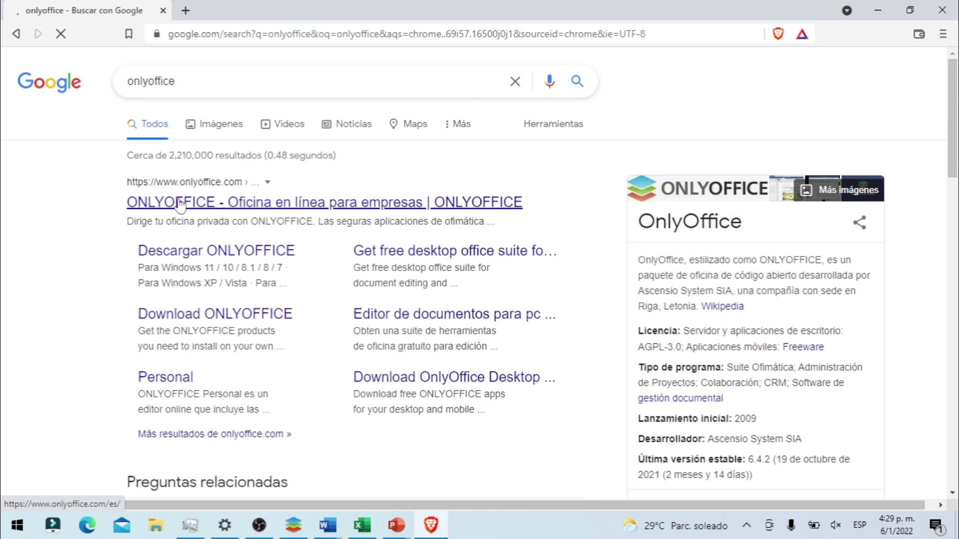
{"action": "left_click", "coordinate": [181, 204]}
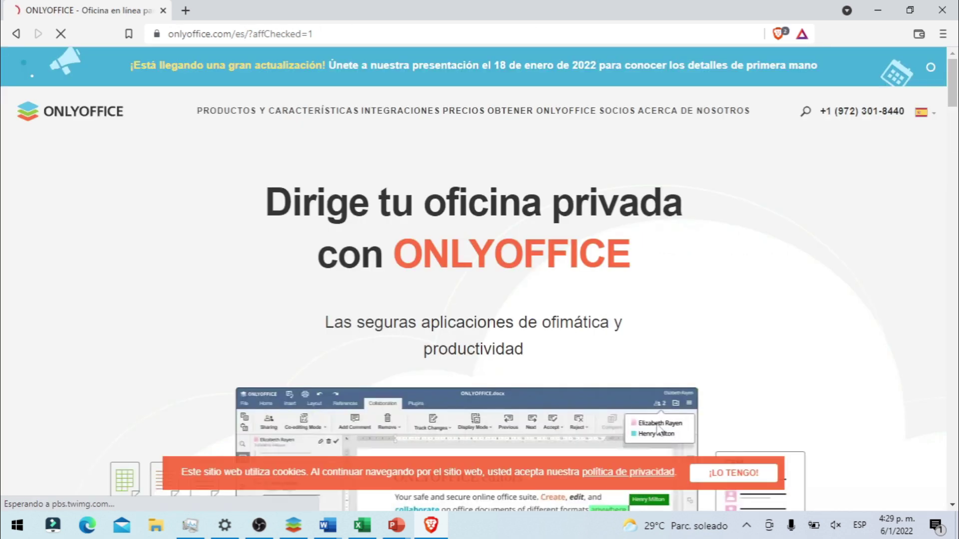
Scroll down the ONLYOFFICE homepage to the Docs and Workspace product sections.
{"action": "scroll", "coordinate": [660, 430], "scroll_direction": "down", "scroll_amount": 4}
{"action": "scroll", "coordinate": [660, 430], "scroll_direction": "down", "scroll_amount": 3}
{"action": "scroll", "coordinate": [659, 430], "scroll_direction": "down", "scroll_amount": 3}
{"action": "scroll", "coordinate": [659, 430], "scroll_direction": "up", "scroll_amount": 2}
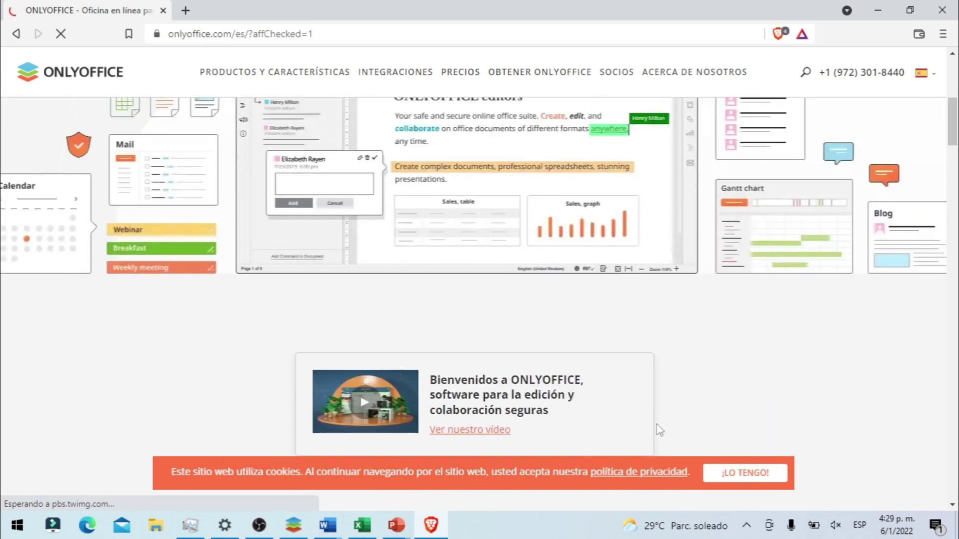
{"action": "scroll", "coordinate": [449, 414], "scroll_direction": "up", "scroll_amount": 2}
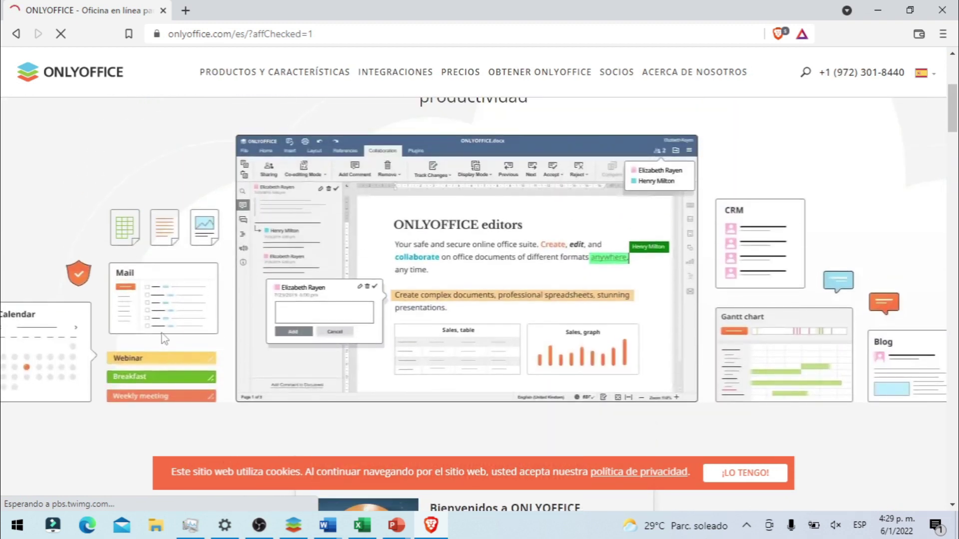
{"action": "scroll", "coordinate": [701, 384], "scroll_direction": "down", "scroll_amount": 3}
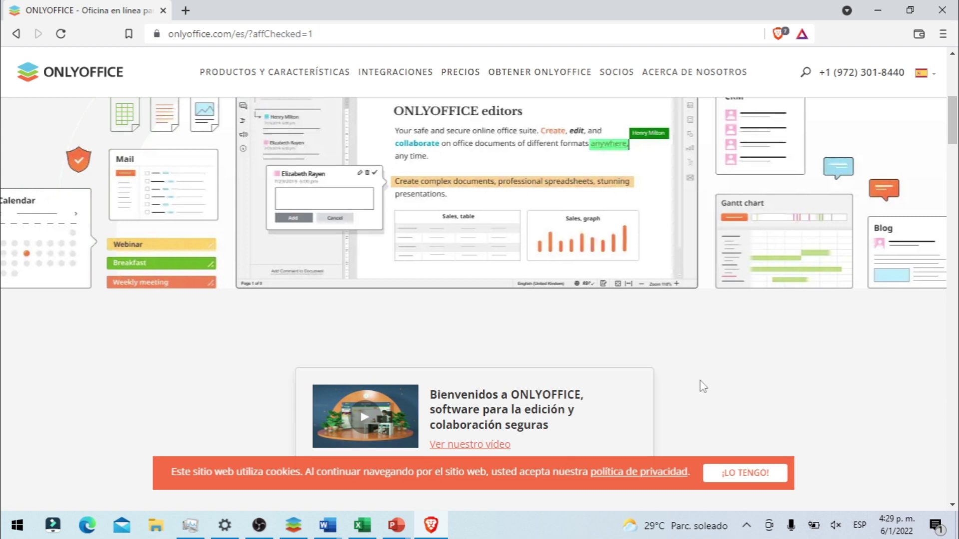
{"action": "scroll", "coordinate": [701, 383], "scroll_direction": "down", "scroll_amount": 3}
{"action": "scroll", "coordinate": [702, 384], "scroll_direction": "down", "scroll_amount": 2}
{"action": "scroll", "coordinate": [701, 384], "scroll_direction": "down", "scroll_amount": 3}
{"action": "scroll", "coordinate": [704, 386], "scroll_direction": "down", "scroll_amount": 3}
{"action": "scroll", "coordinate": [703, 386], "scroll_direction": "down", "scroll_amount": 2}
{"action": "scroll", "coordinate": [703, 386], "scroll_direction": "up", "scroll_amount": 3}
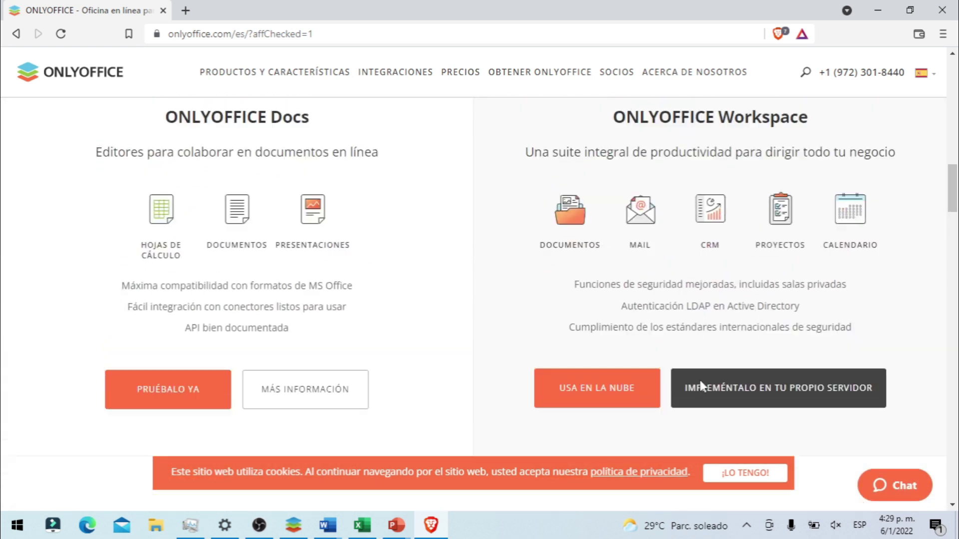
{"action": "scroll", "coordinate": [701, 381], "scroll_direction": "down", "scroll_amount": 2}
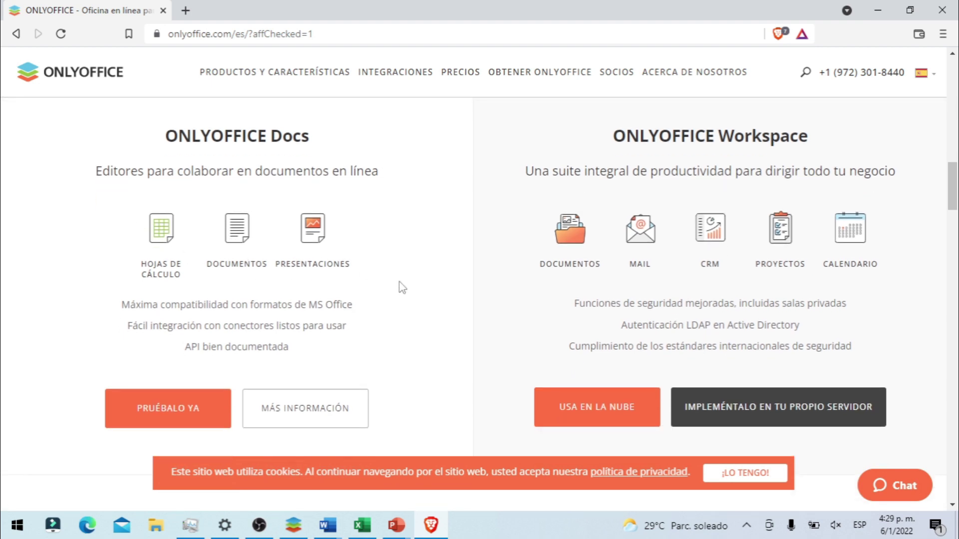
{"action": "scroll", "coordinate": [402, 287], "scroll_direction": "down", "scroll_amount": 1}
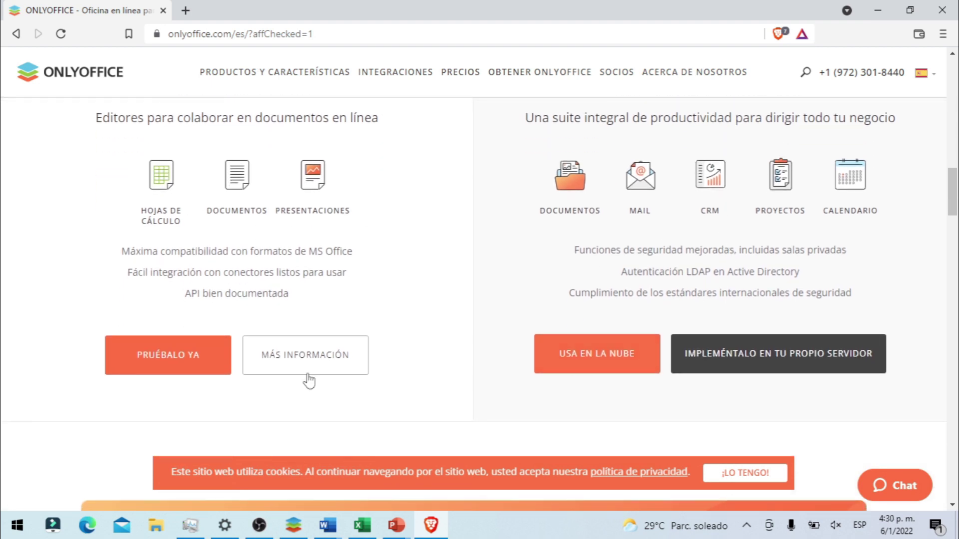
{"action": "scroll", "coordinate": [201, 252], "scroll_direction": "down", "scroll_amount": 2}
{"action": "scroll", "coordinate": [200, 251], "scroll_direction": "down", "scroll_amount": 4}
{"action": "scroll", "coordinate": [200, 254], "scroll_direction": "down", "scroll_amount": 1}
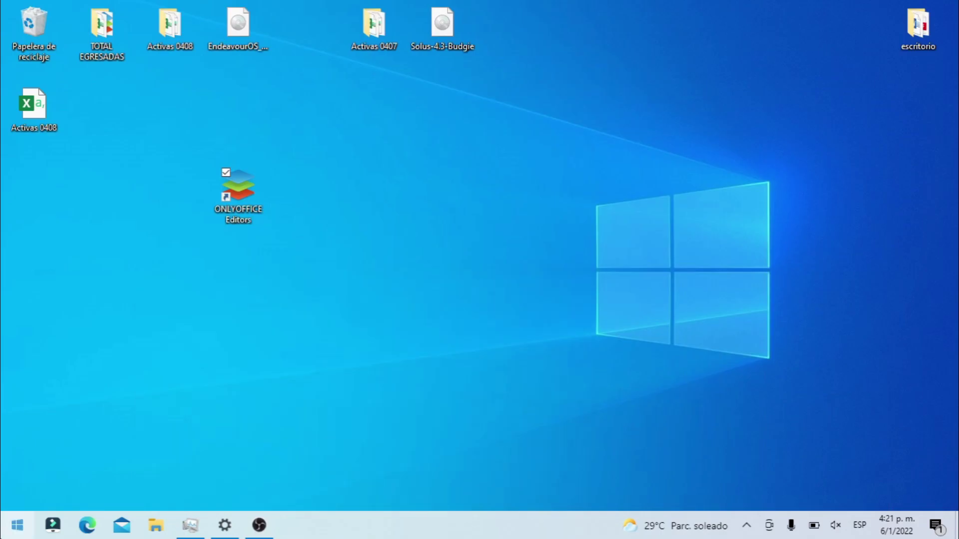
Search the Start menu for 'onl' and launch ONLYOFFICE Desktop Editors.
{"action": "left_click", "coordinate": [17, 524]}
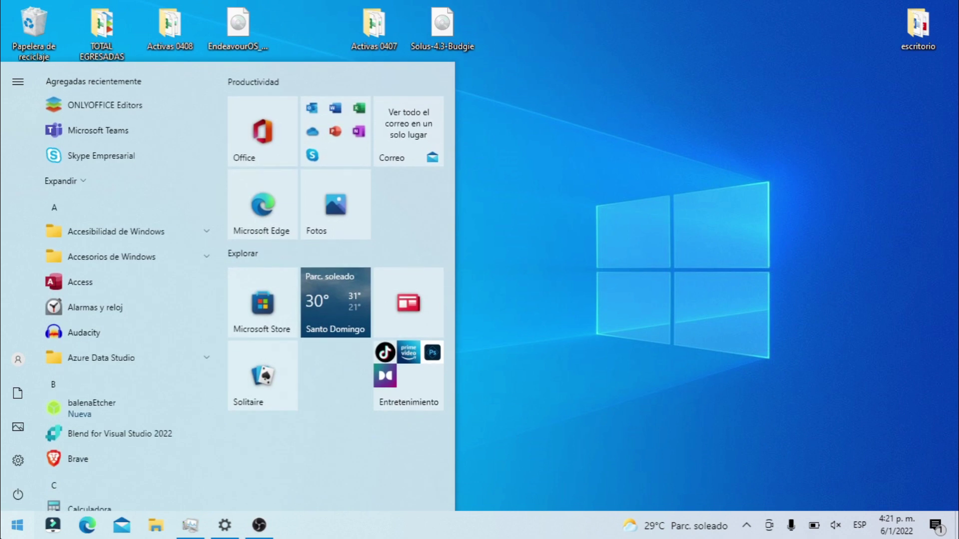
{"action": "type", "text": "on"}
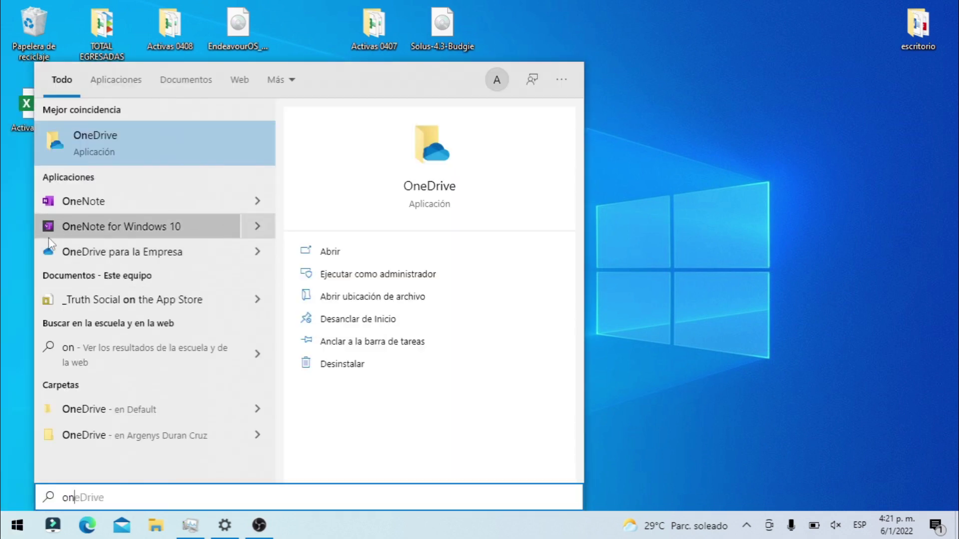
{"action": "type", "text": "lu"}
{"action": "key", "text": "BackSpace"}
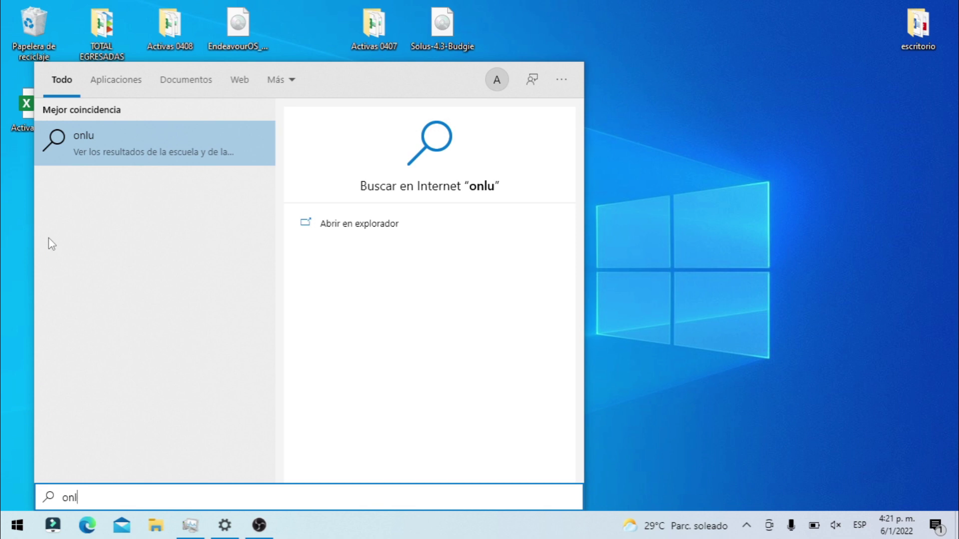
{"action": "left_click", "coordinate": [127, 142]}
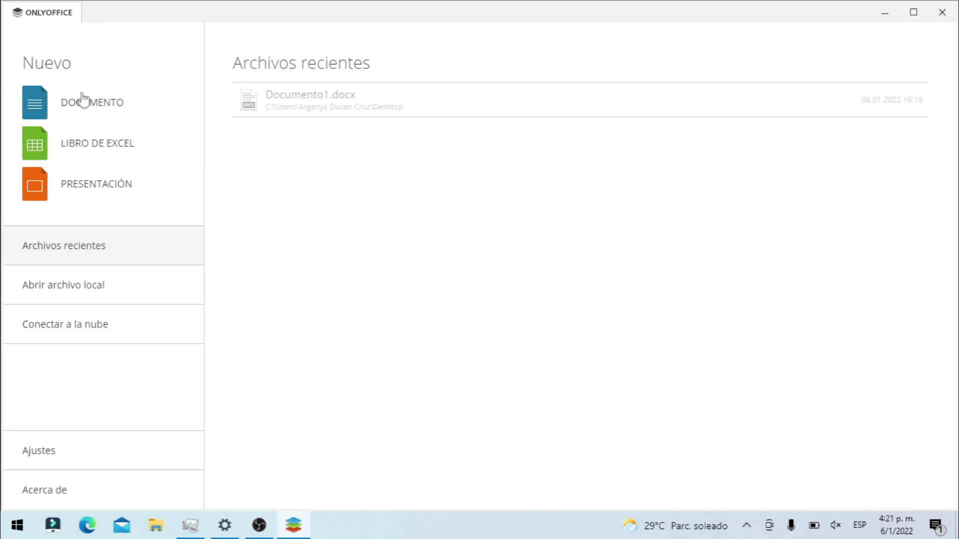
Create a new blank ONLYOFFICE document and paste the word Suscribance into it.
{"action": "left_click", "coordinate": [68, 105]}
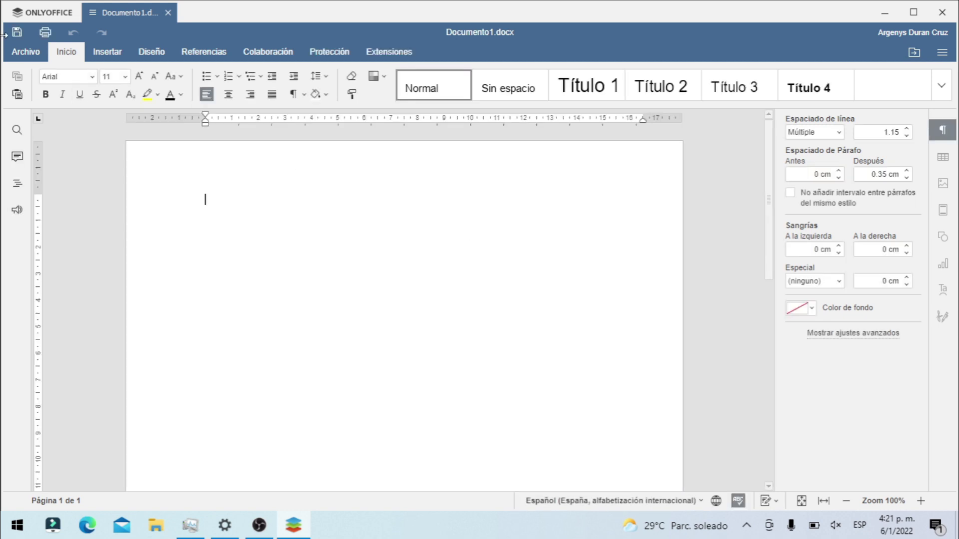
{"action": "left_click", "coordinate": [23, 50]}
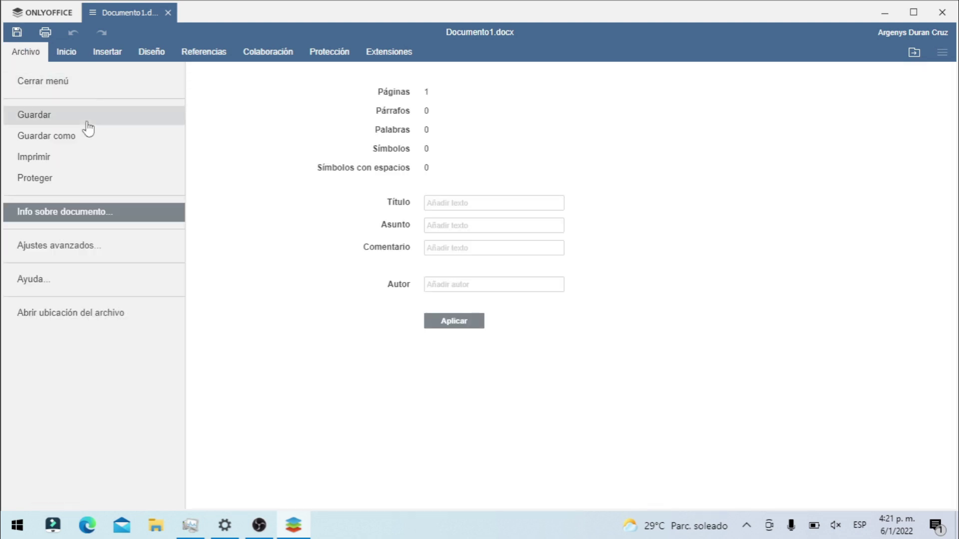
{"action": "left_click", "coordinate": [50, 81]}
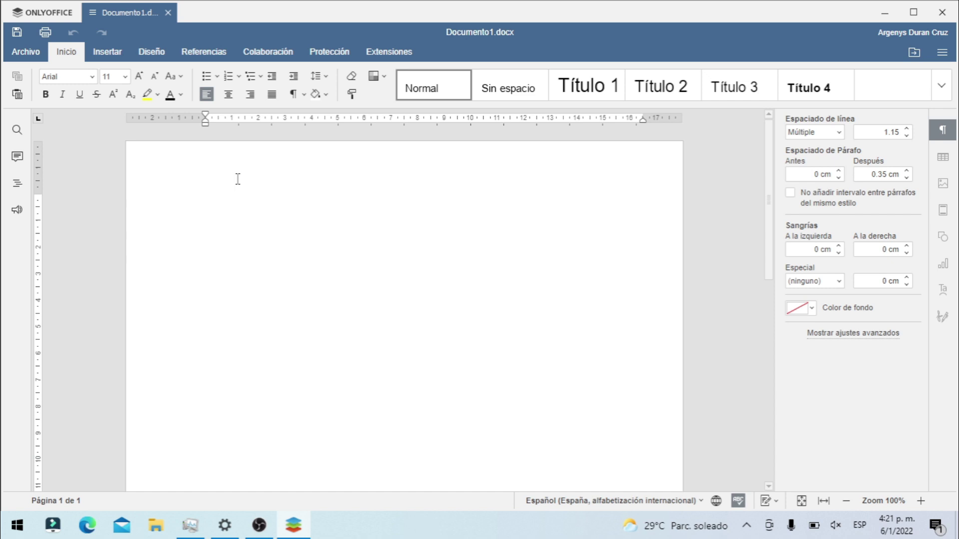
{"action": "type", "text": "Suscribance"}
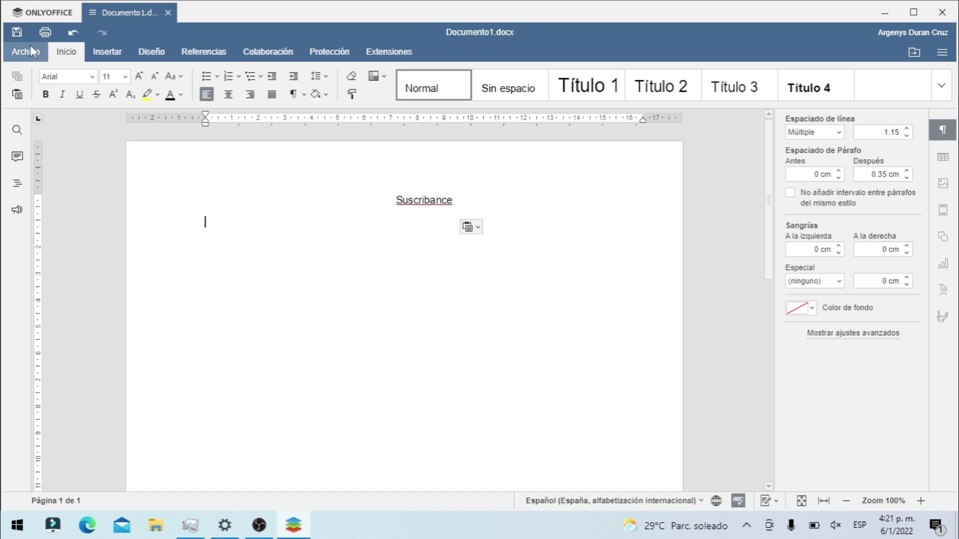
Save the document to the desktop as Suscribance.docx.
{"action": "left_click", "coordinate": [31, 52]}
{"action": "left_click", "coordinate": [61, 132]}
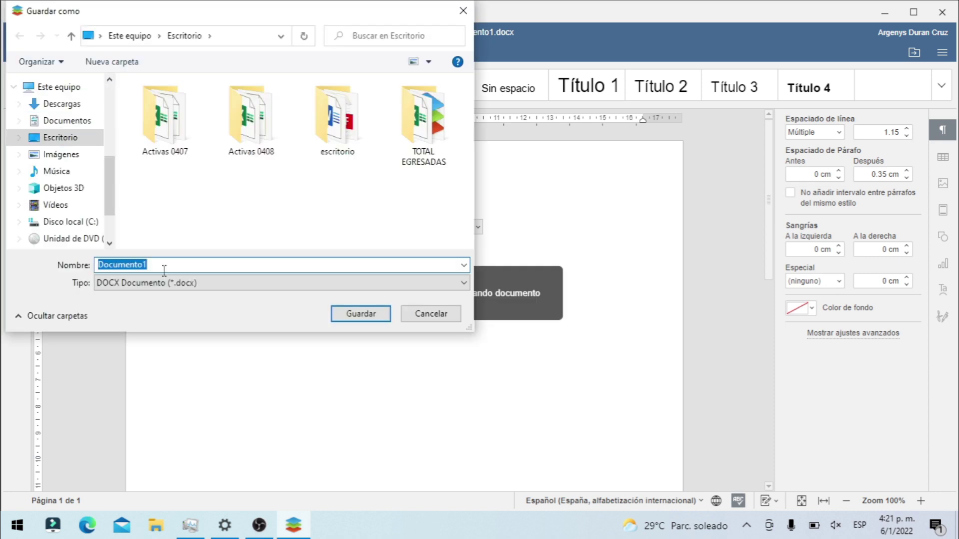
{"action": "key", "text": "BackSpace"}
{"action": "type", "text": "Suscribance"}
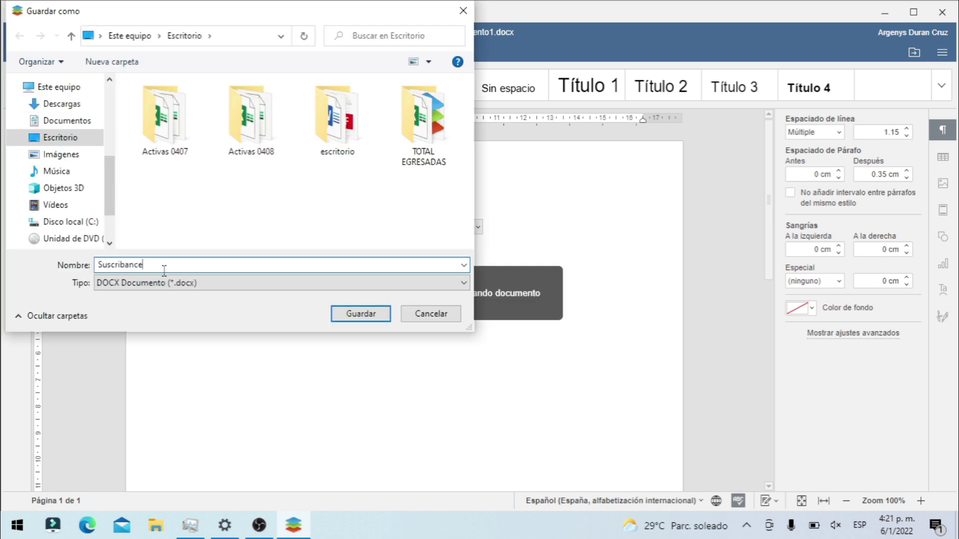
{"action": "left_click", "coordinate": [363, 314]}
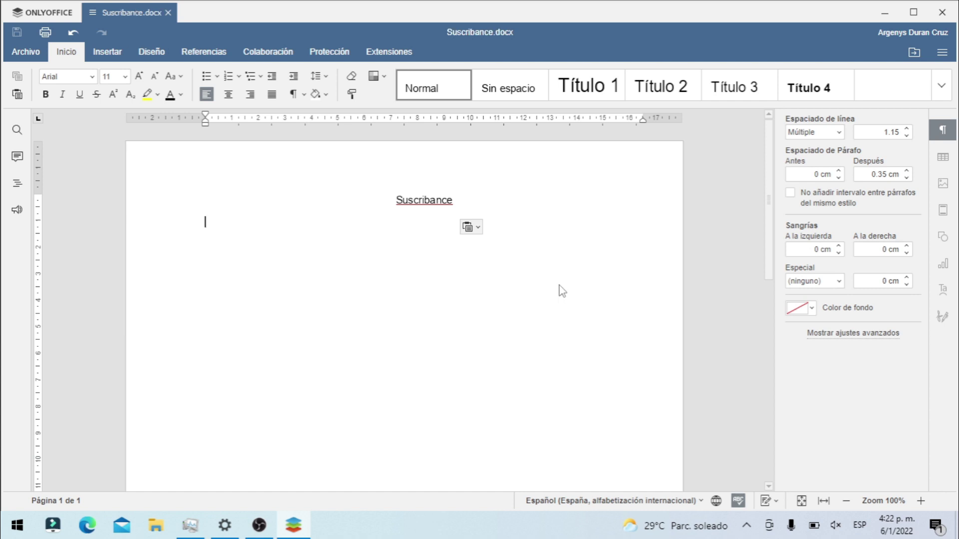
{"action": "left_click", "coordinate": [897, 20]}
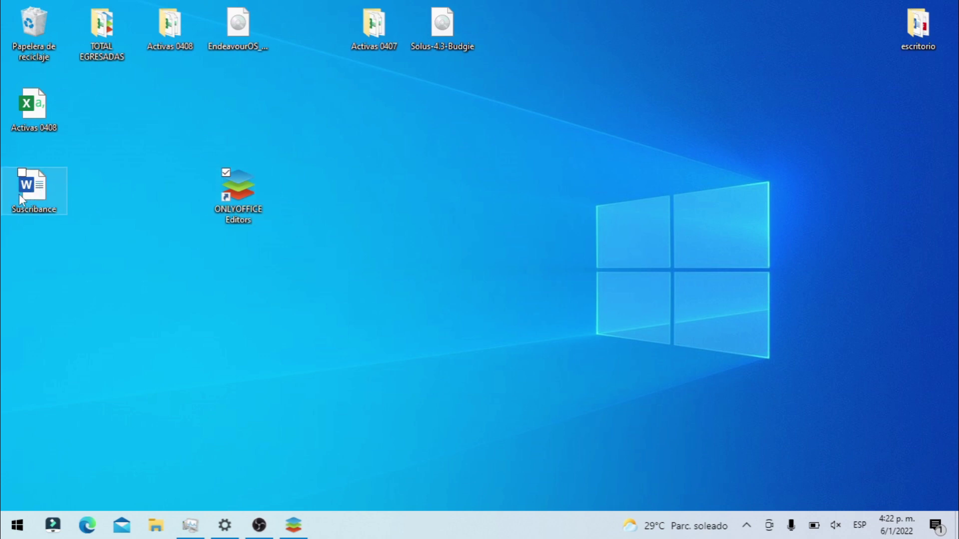
Move the Suscribance icon to the desktop centre and launch Microsoft Word by searching 'word' in Start.
{"action": "mouse_move", "coordinate": [21, 199]}
{"action": "left_mouse_down"}
{"action": "mouse_move", "coordinate": [493, 191]}
{"action": "mouse_move", "coordinate": [528, 245]}
{"action": "mouse_move", "coordinate": [475, 190]}
{"action": "left_mouse_up"}
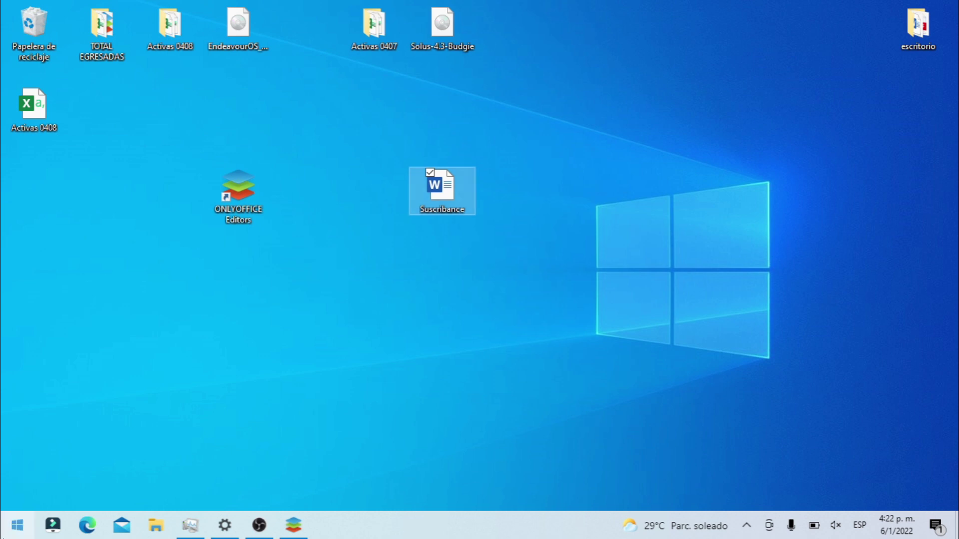
{"action": "left_click", "coordinate": [17, 524]}
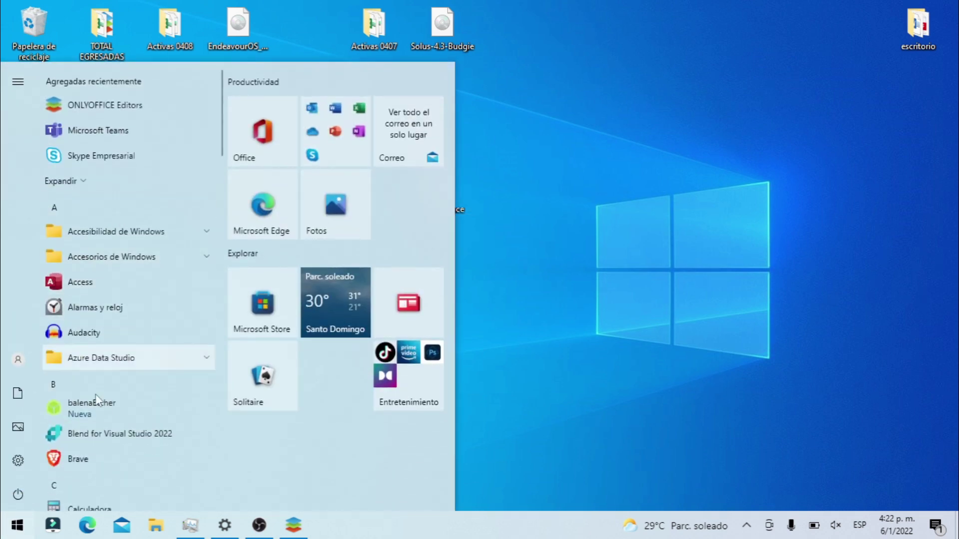
{"action": "scroll", "coordinate": [96, 398], "scroll_direction": "down", "scroll_amount": 5}
{"action": "scroll", "coordinate": [95, 427], "scroll_direction": "down", "scroll_amount": 3}
{"action": "scroll", "coordinate": [95, 427], "scroll_direction": "down", "scroll_amount": 1}
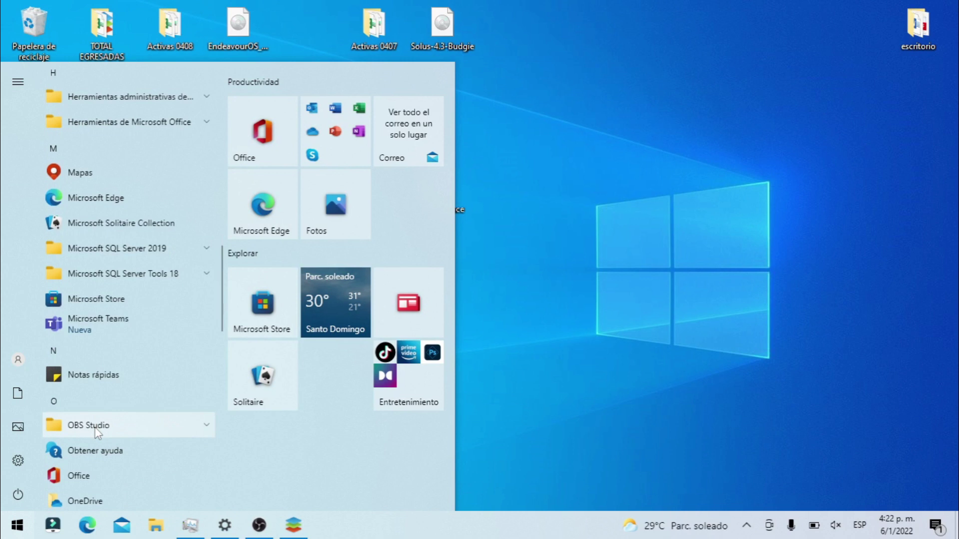
{"action": "type", "text": "word"}
{"action": "key", "text": "Return"}
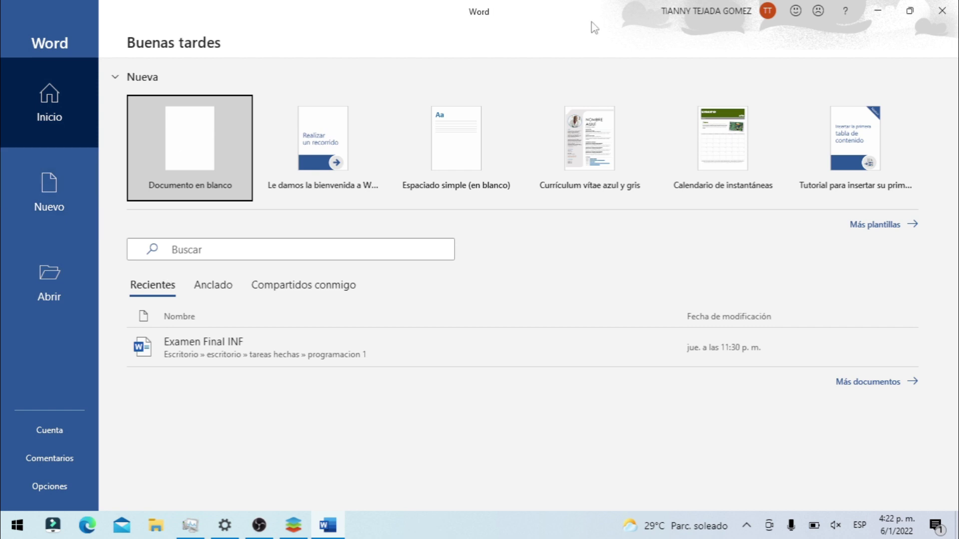
Create a blank Word document reading 'Hola Suscribance'.
{"action": "left_click", "coordinate": [235, 169]}
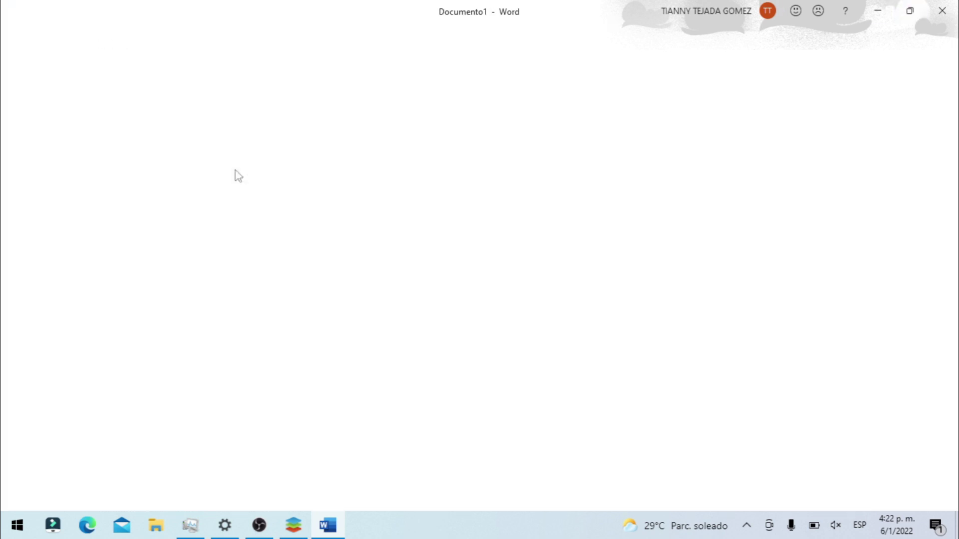
{"action": "type", "text": "Hola"}
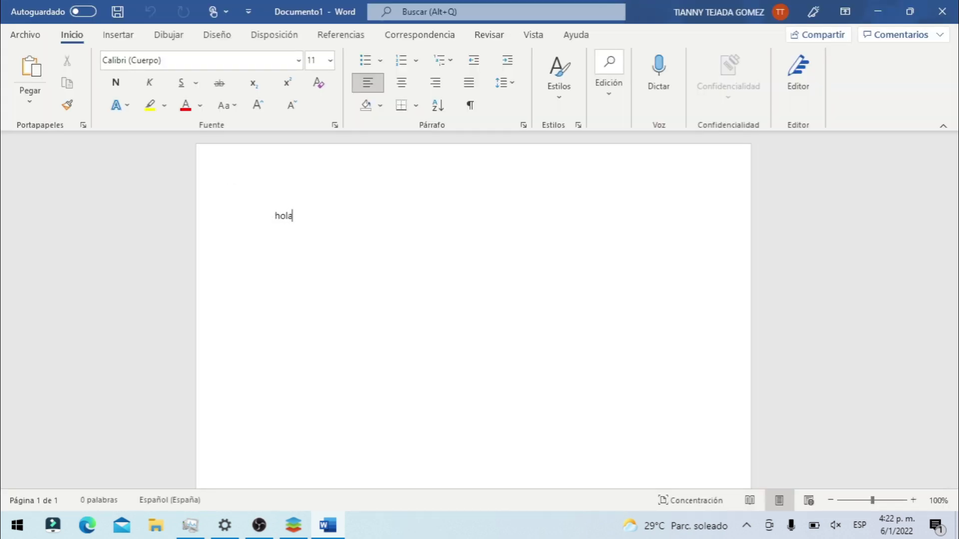
{"action": "key", "text": "ctrl+v"}
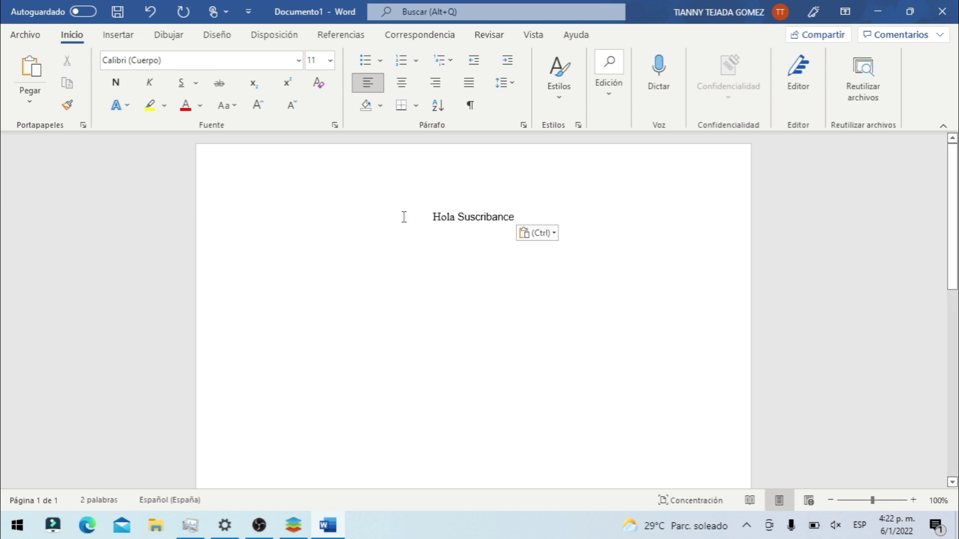
Save it to the Escritorio (Desktop) as Hola Suscribance and minimise Word.
{"action": "left_click", "coordinate": [24, 33]}
{"action": "left_click", "coordinate": [78, 229]}
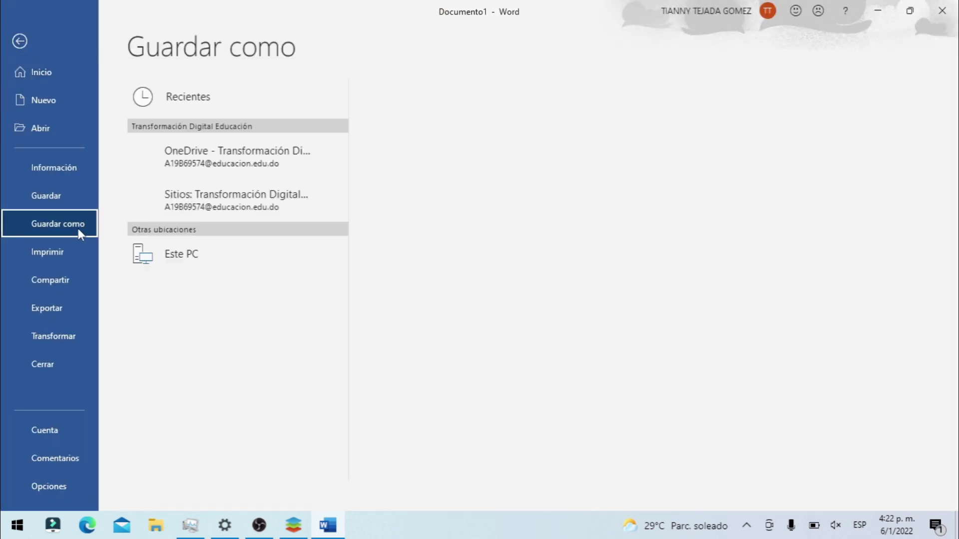
{"action": "left_click", "coordinate": [202, 250]}
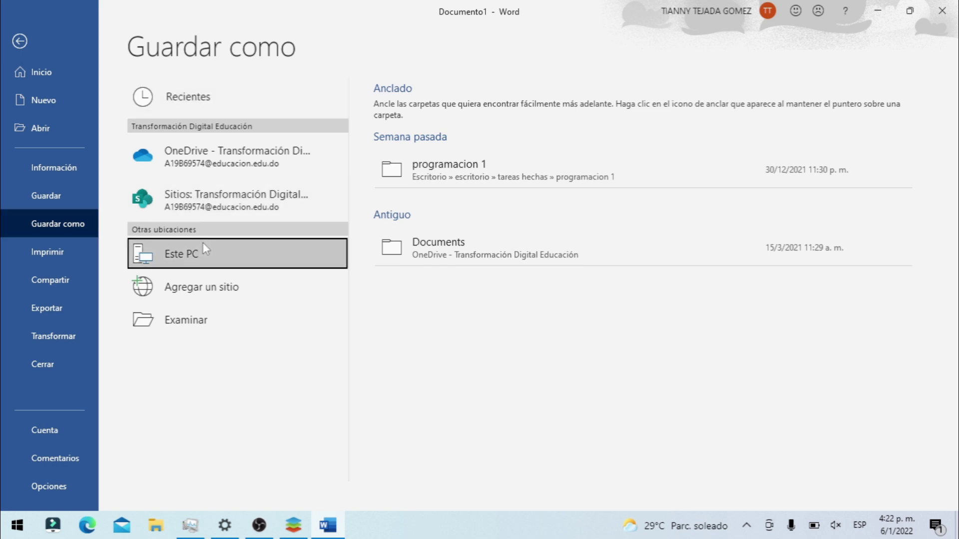
{"action": "left_click", "coordinate": [289, 241]}
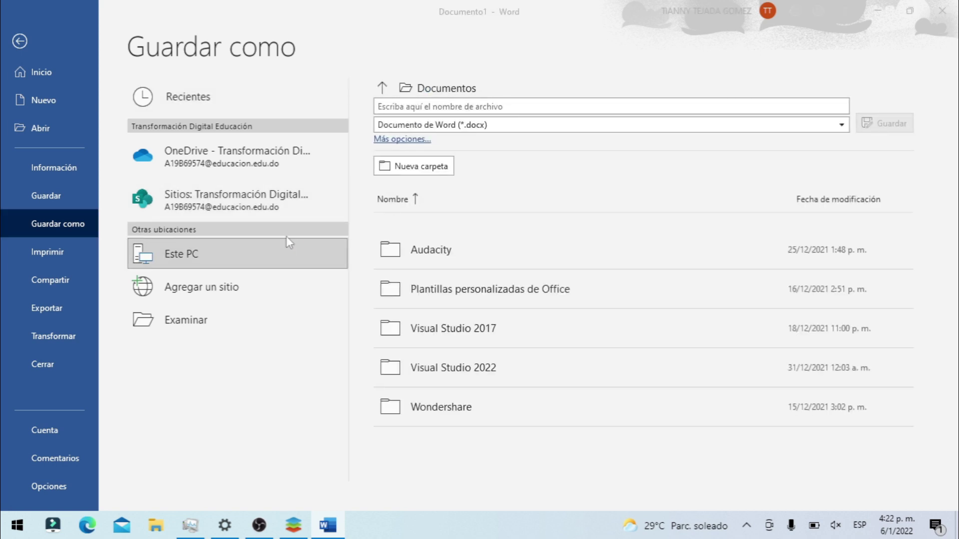
{"action": "left_click", "coordinate": [65, 140]}
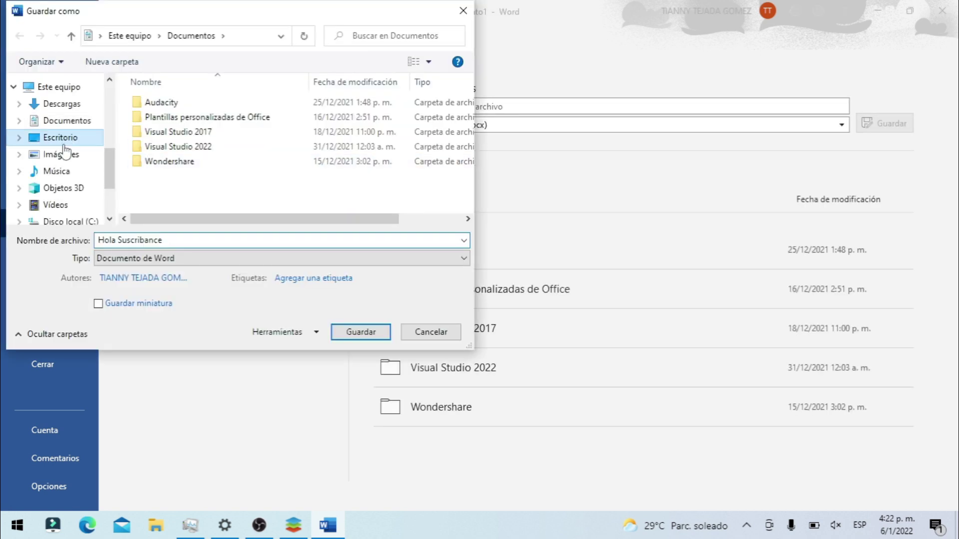
{"action": "left_click", "coordinate": [356, 332]}
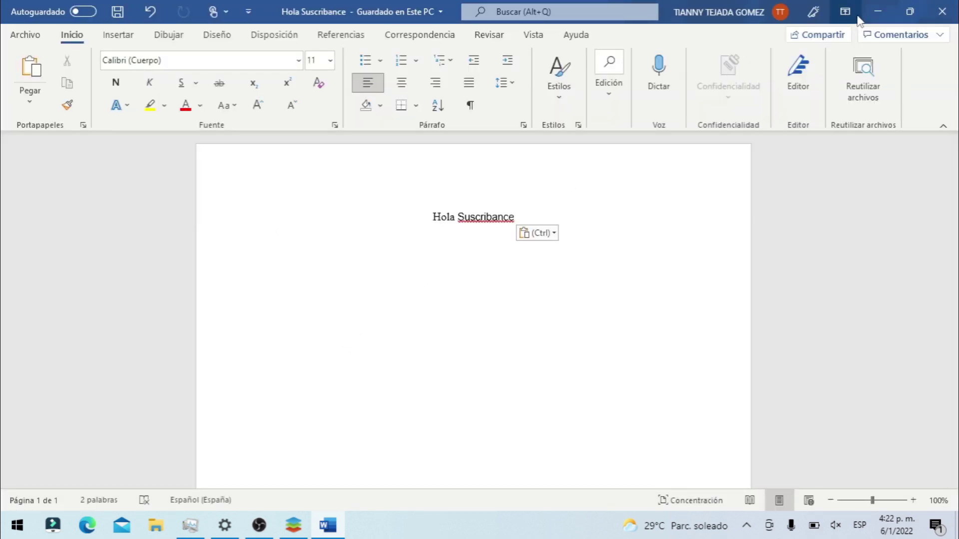
{"action": "left_click", "coordinate": [879, 11]}
Open the ONLYOFFICE-made Suscribance file in Word to check it displays correctly.
{"action": "left_click_drag", "start_coordinate": [451, 211], "coordinate": [373, 296]}
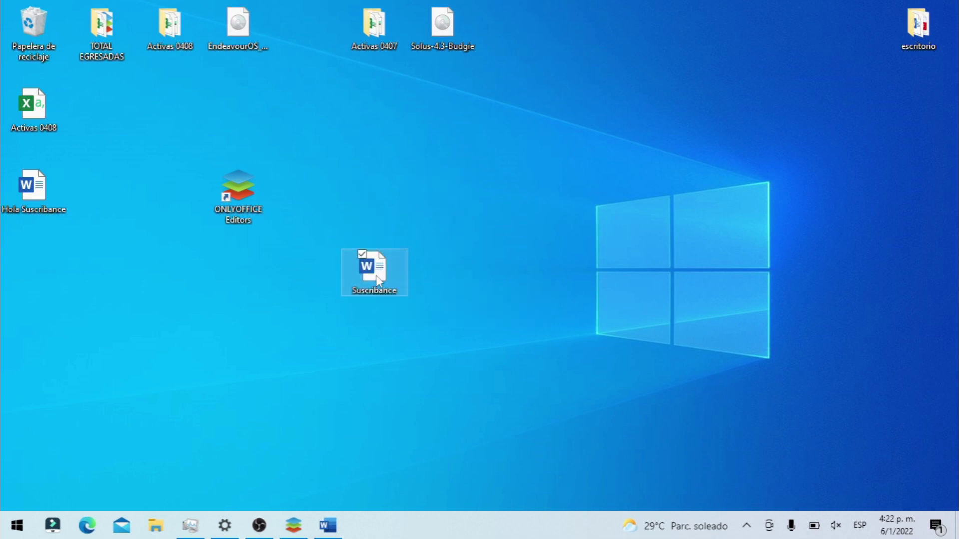
{"action": "double_click", "coordinate": [376, 277]}
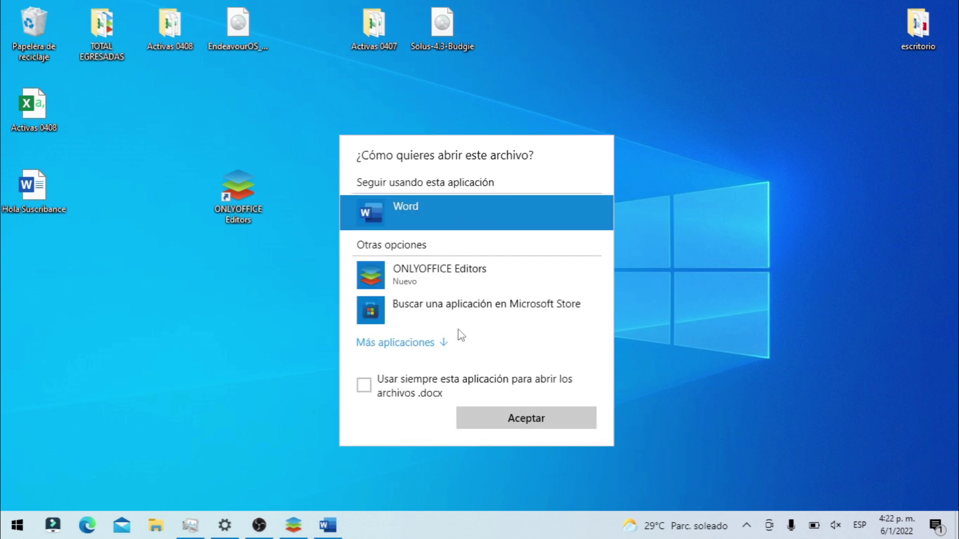
{"action": "left_click", "coordinate": [522, 418]}
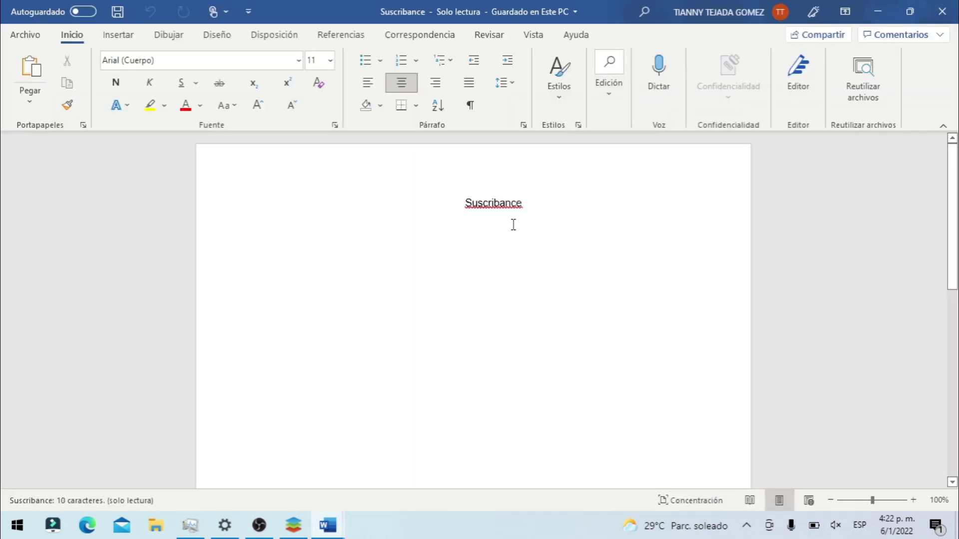
{"action": "left_click", "coordinate": [879, 12]}
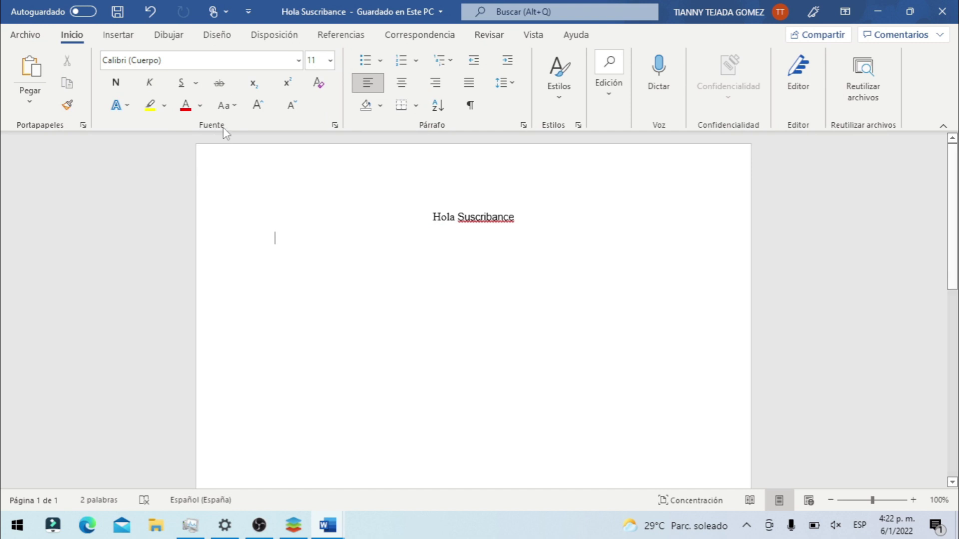
Place the Hola Suscribance icon beside Suscribance in the desktop's middle.
{"action": "left_click", "coordinate": [879, 12]}
{"action": "left_click_drag", "start_coordinate": [35, 190], "coordinate": [240, 215]}
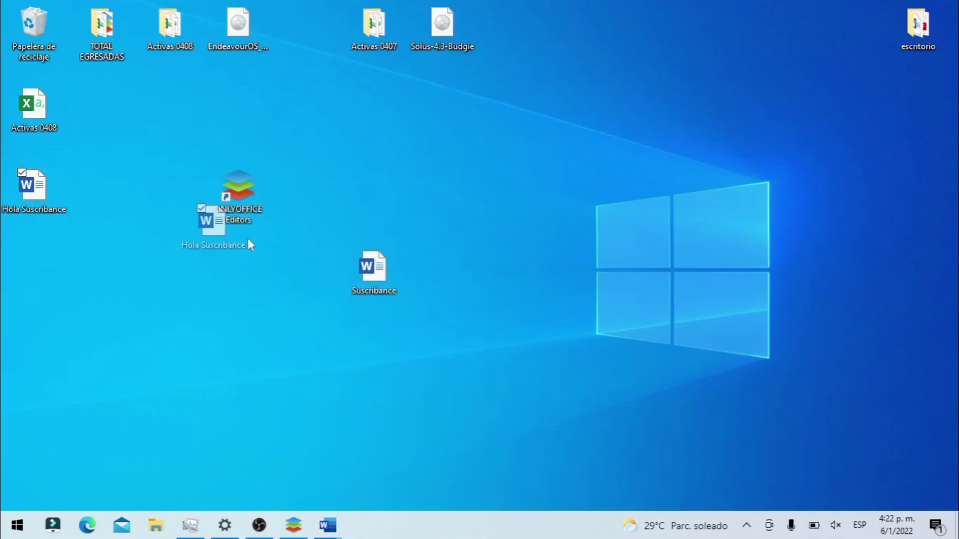
{"action": "mouse_move", "coordinate": [482, 273]}
{"action": "left_mouse_down"}
{"action": "mouse_move", "coordinate": [439, 272]}
{"action": "mouse_move", "coordinate": [565, 273]}
{"action": "left_mouse_up"}
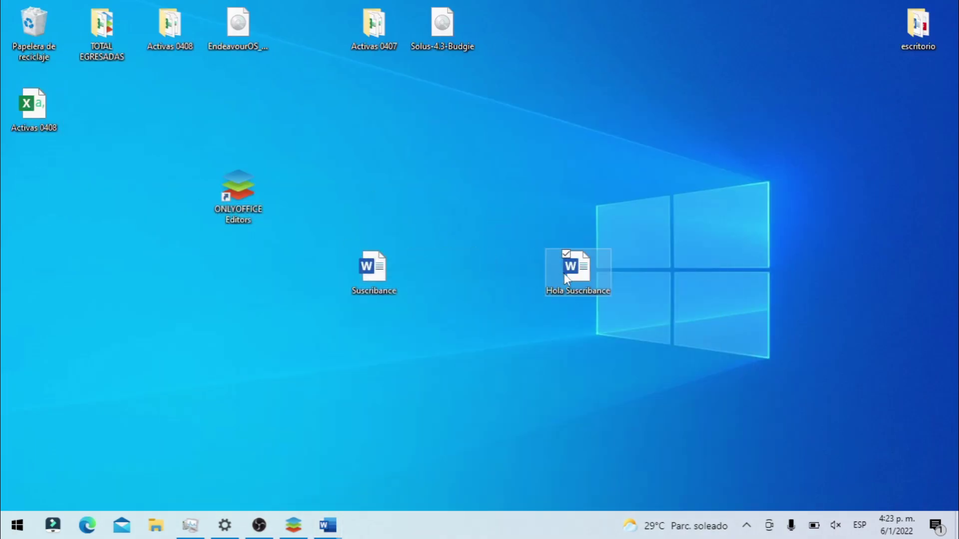
Open Hola Suscribance in ONLYOFFICE Editors and append 'fjhhfkjhf' after Suscribance.
{"action": "right_click", "coordinate": [566, 275]}
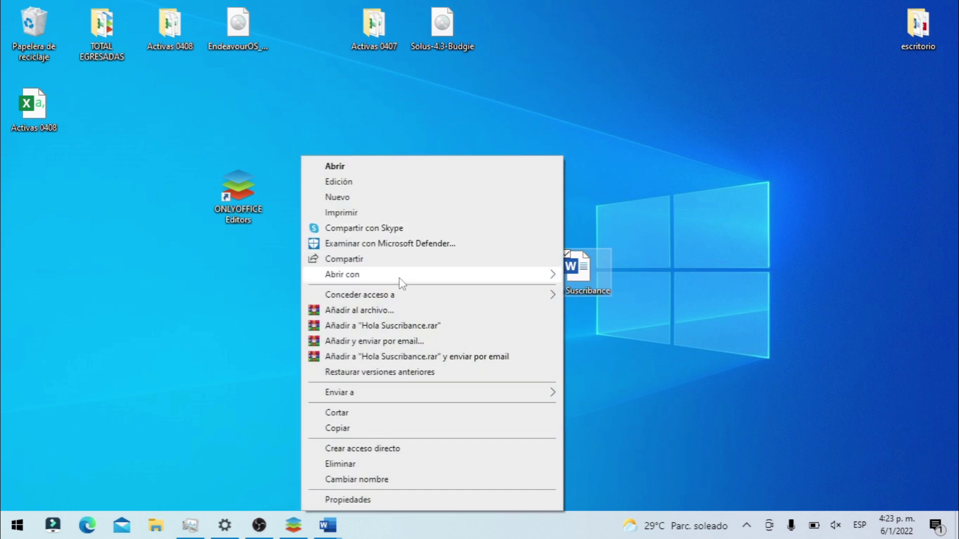
{"action": "mouse_move", "coordinate": [432, 274]}
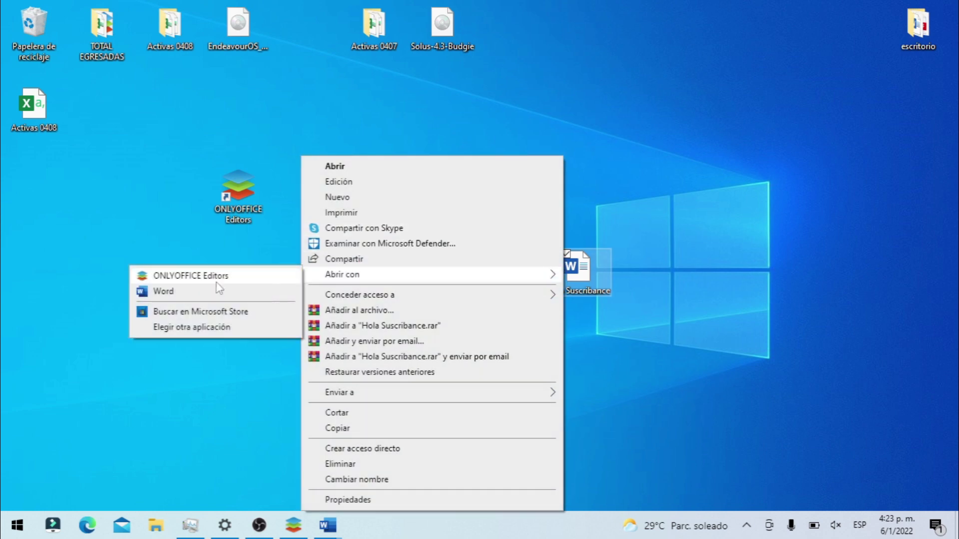
{"action": "left_click", "coordinate": [217, 282]}
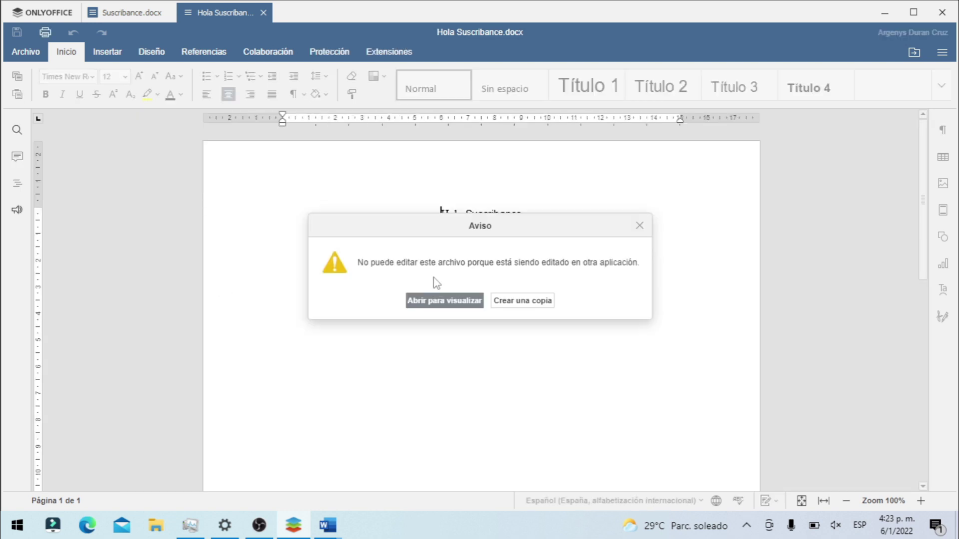
{"action": "left_click", "coordinate": [509, 300]}
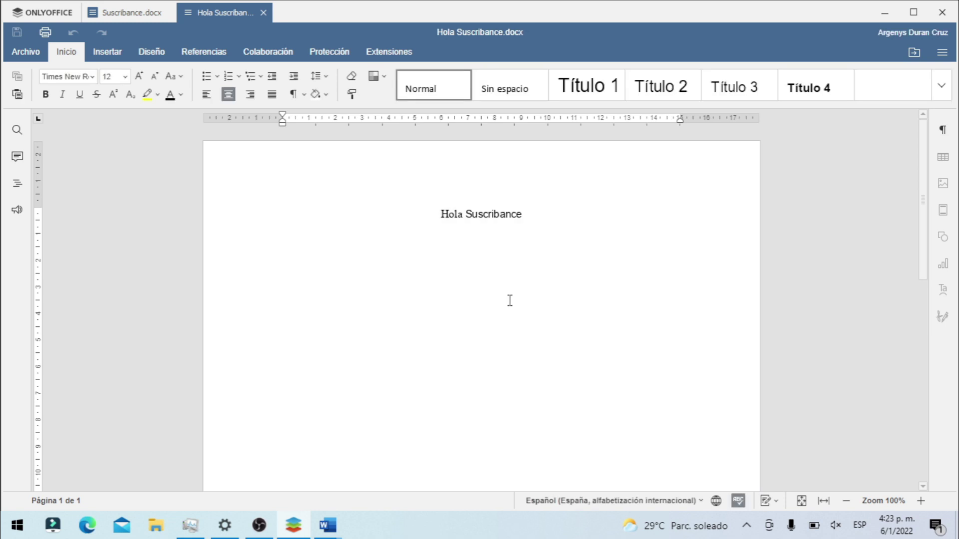
{"action": "left_click", "coordinate": [526, 222]}
{"action": "type", "text": "fjhhfkjhf"}
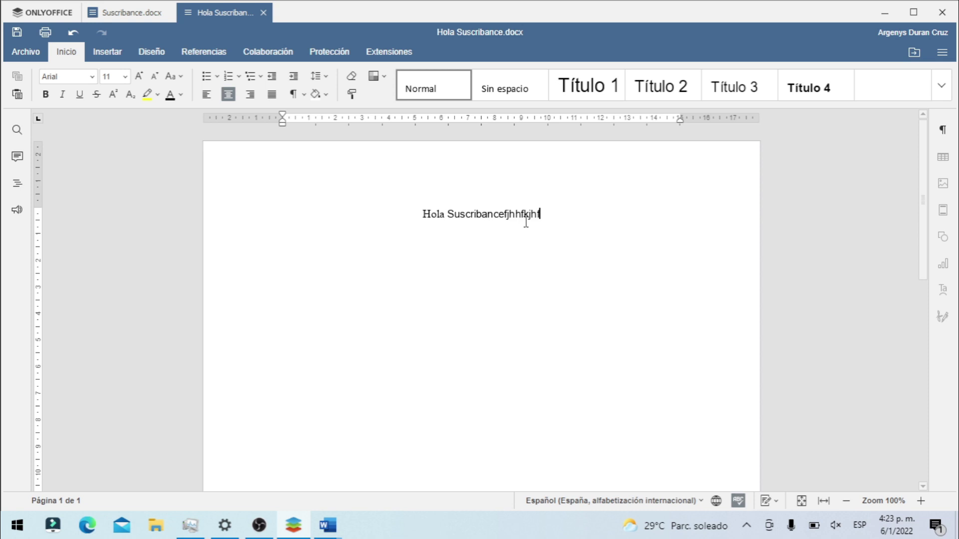
Save the edited file over the original Hola Suscribance.docx and return to the start page.
{"action": "left_click", "coordinate": [17, 32]}
{"action": "left_click", "coordinate": [25, 52]}
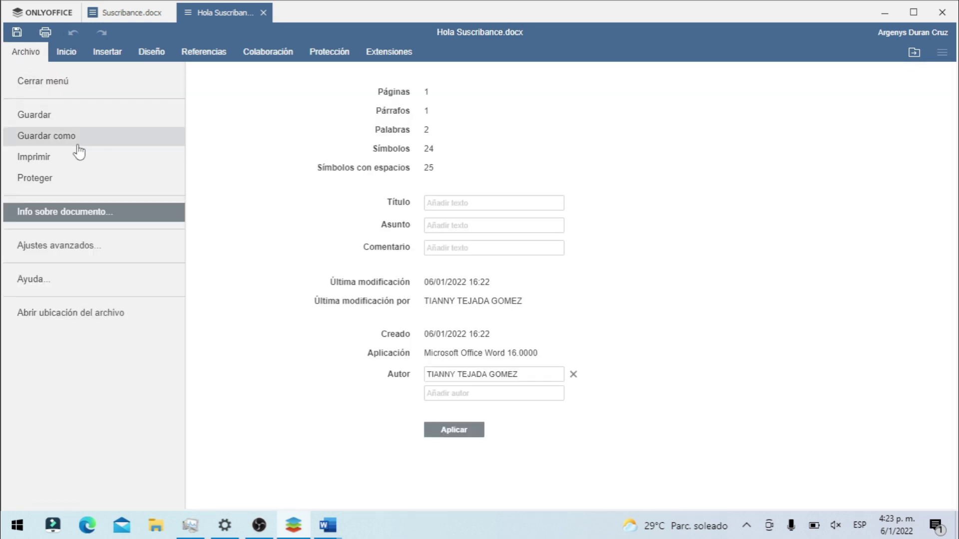
{"action": "left_click", "coordinate": [77, 145]}
{"action": "left_click", "coordinate": [367, 318]}
{"action": "left_click", "coordinate": [441, 282]}
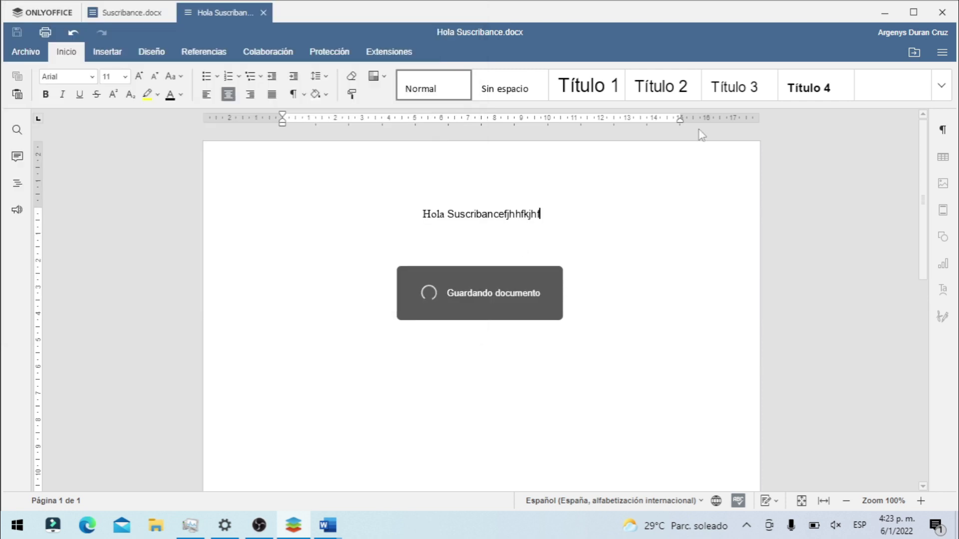
{"action": "left_click", "coordinate": [23, 15]}
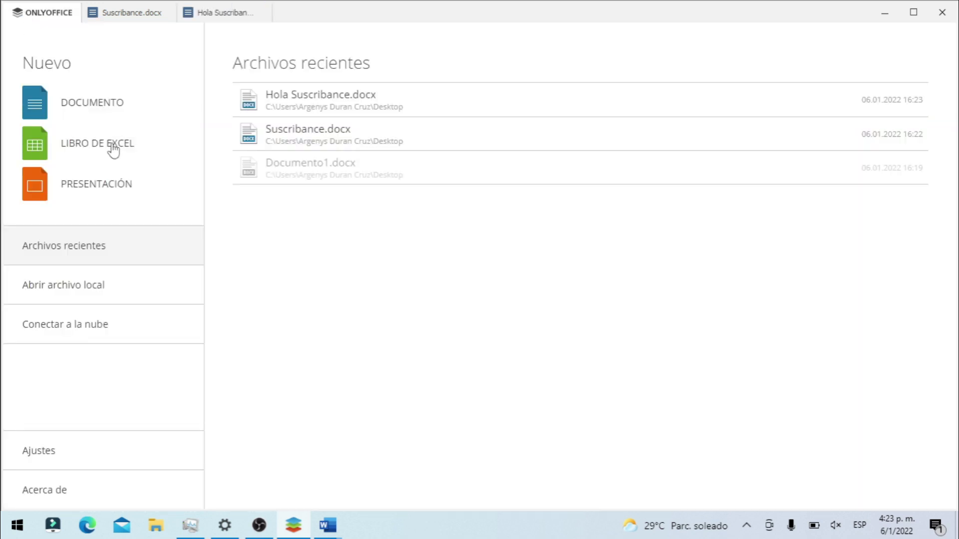
Create a new spreadsheet with Suscribance in C9 and 4 in both D8 and E5.
{"action": "left_click", "coordinate": [112, 149]}
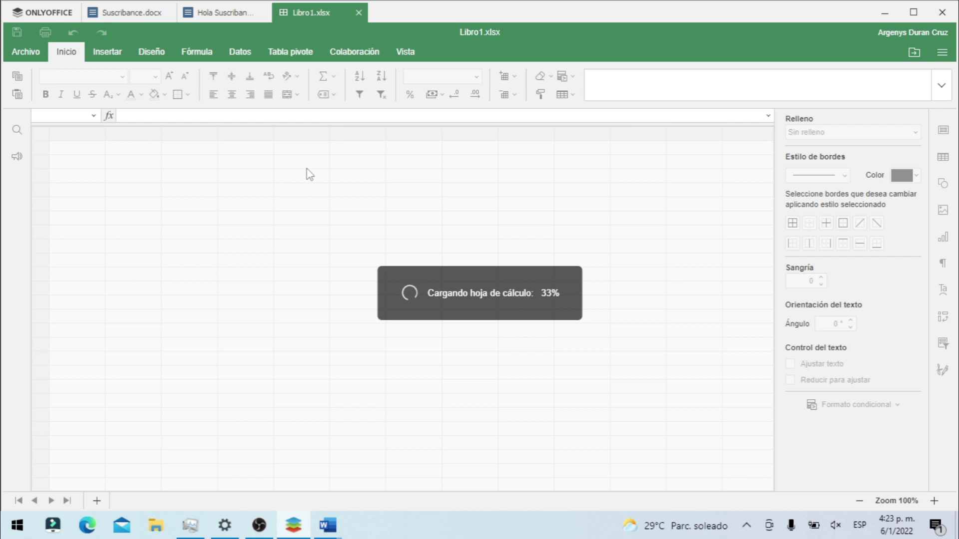
{"action": "left_click", "coordinate": [151, 251]}
{"action": "type", "text": "Suscribance"}
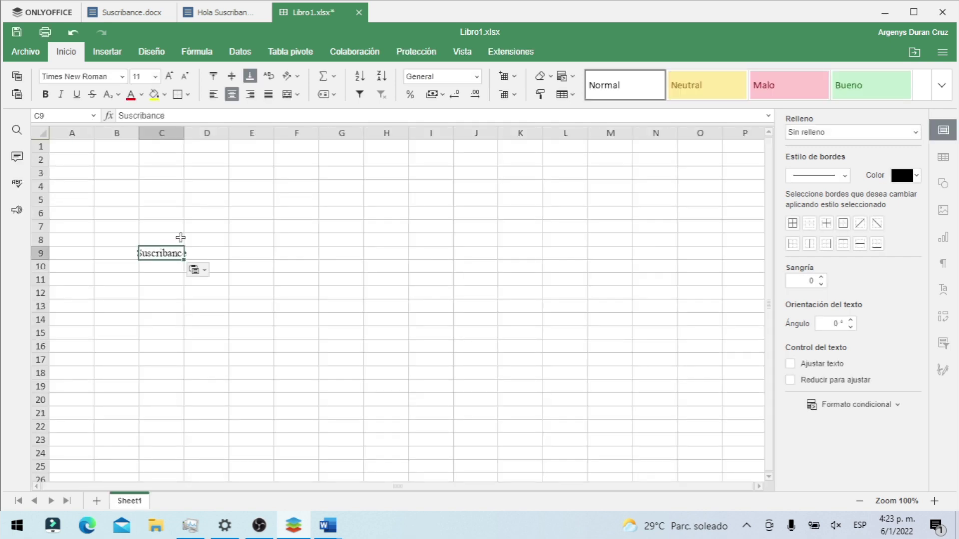
{"action": "left_click", "coordinate": [217, 238]}
{"action": "type", "text": "4"}
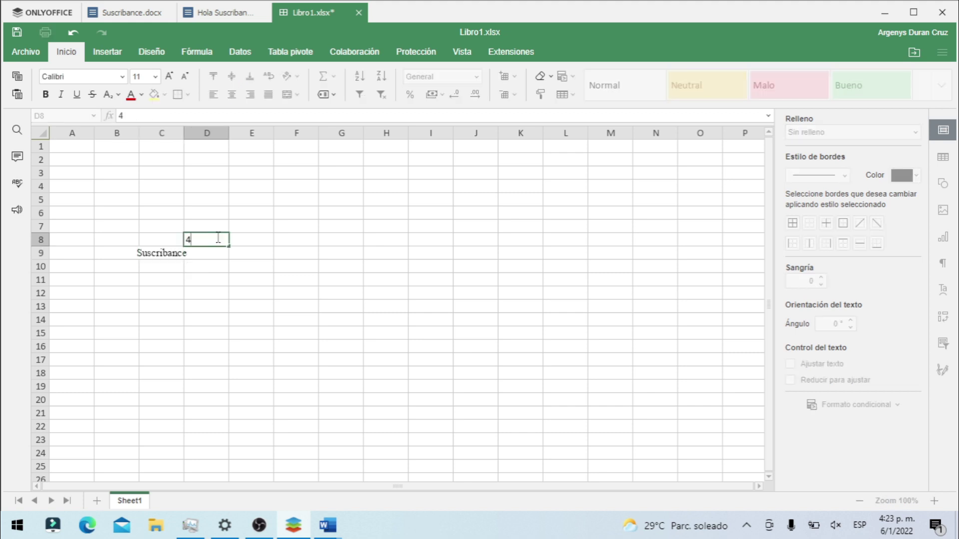
{"action": "left_click", "coordinate": [272, 205]}
{"action": "type", "text": "4"}
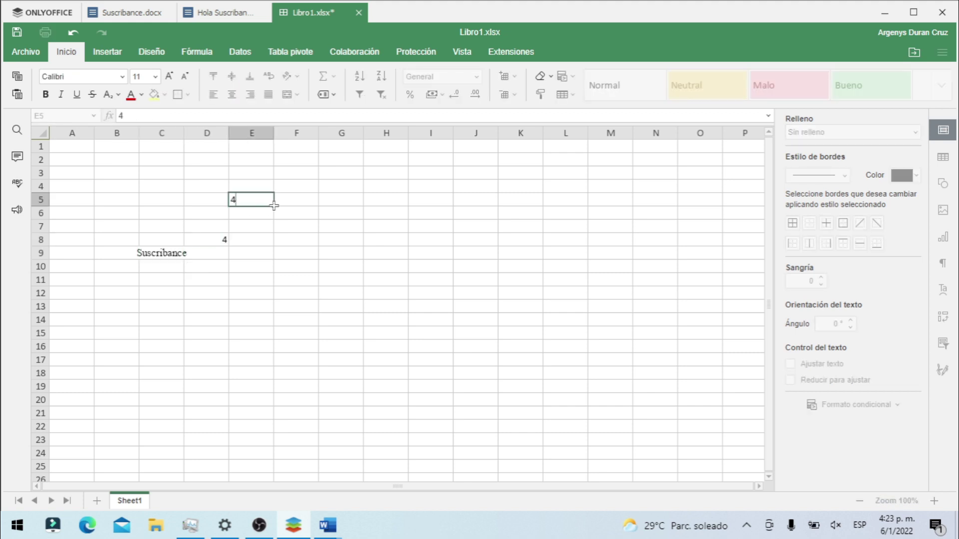
Clear F7 and start a '+' entry there, restoring the 4 in E5 after an accidental delete.
{"action": "left_click", "coordinate": [287, 227]}
{"action": "type", "text": "+"}
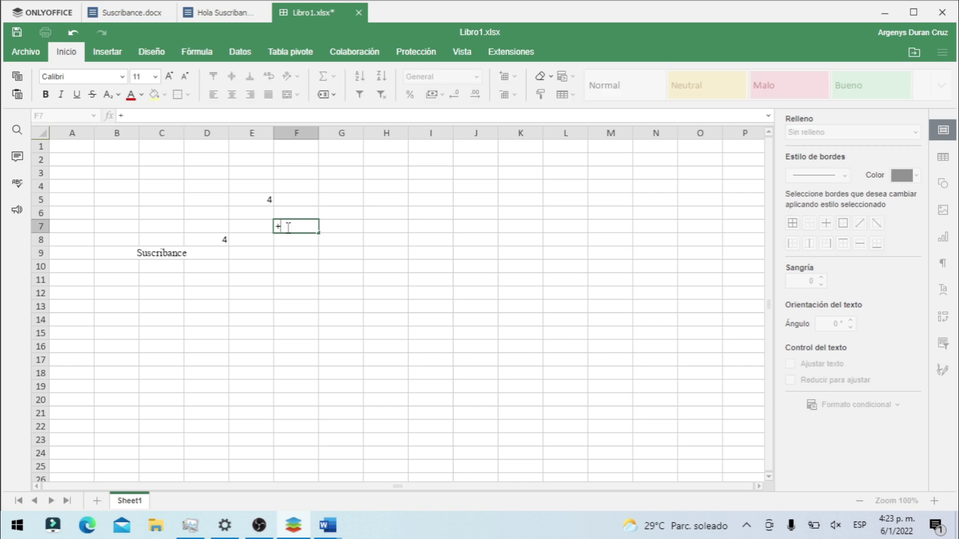
{"action": "left_click", "coordinate": [268, 200]}
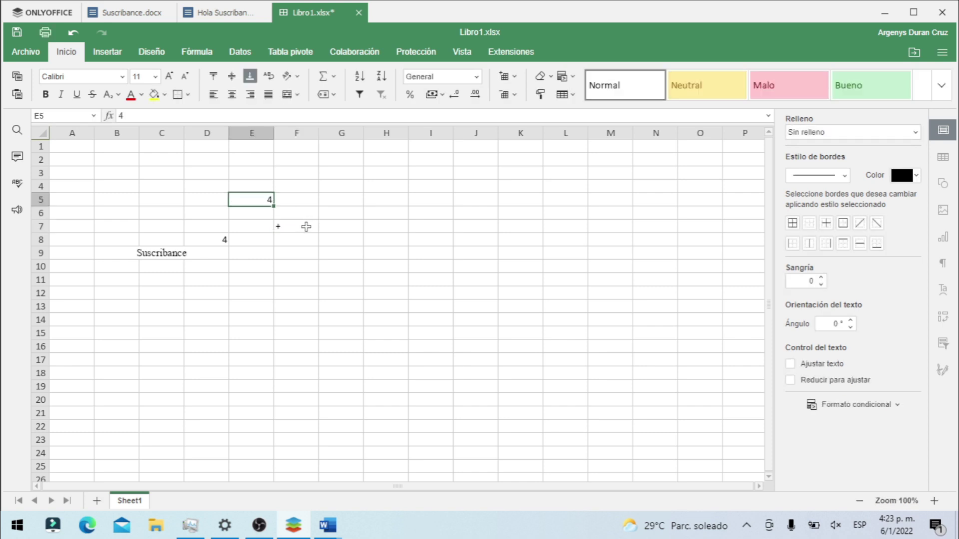
{"action": "left_click", "coordinate": [306, 227]}
{"action": "left_click", "coordinate": [263, 197]}
{"action": "left_click", "coordinate": [292, 224]}
{"action": "key", "text": "BackSpace"}
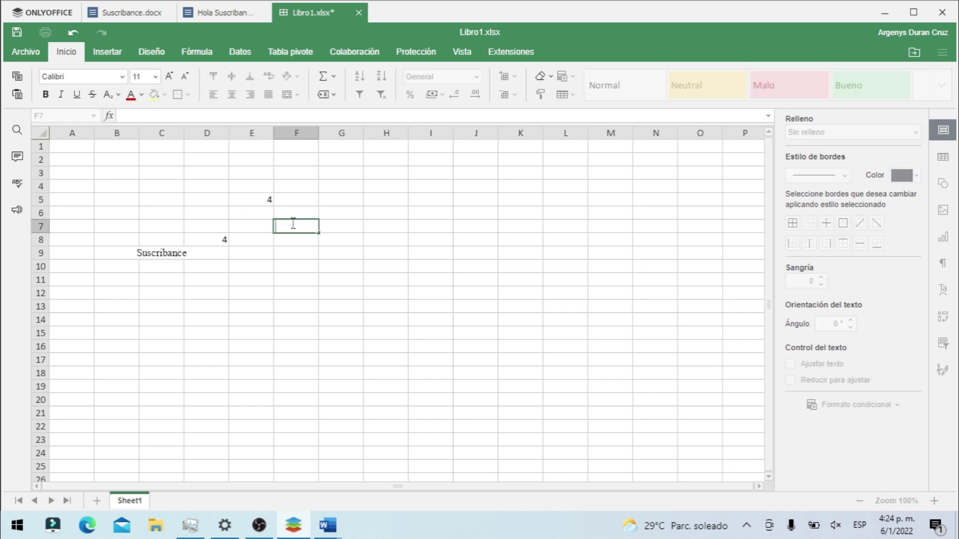
{"action": "type", "text": "+"}
{"action": "left_click", "coordinate": [260, 193]}
{"action": "left_click", "coordinate": [266, 198]}
{"action": "key", "text": "Delete"}
{"action": "key", "text": "ctrl+z"}
Complete the F7 entry as +d8+, referencing the 4 in cell D8.
{"action": "left_click", "coordinate": [293, 221]}
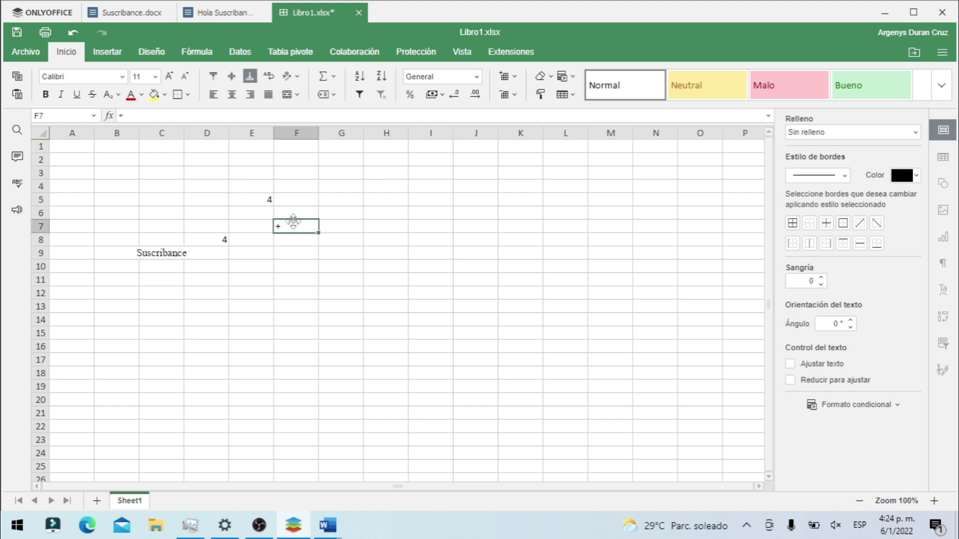
{"action": "left_click", "coordinate": [136, 116]}
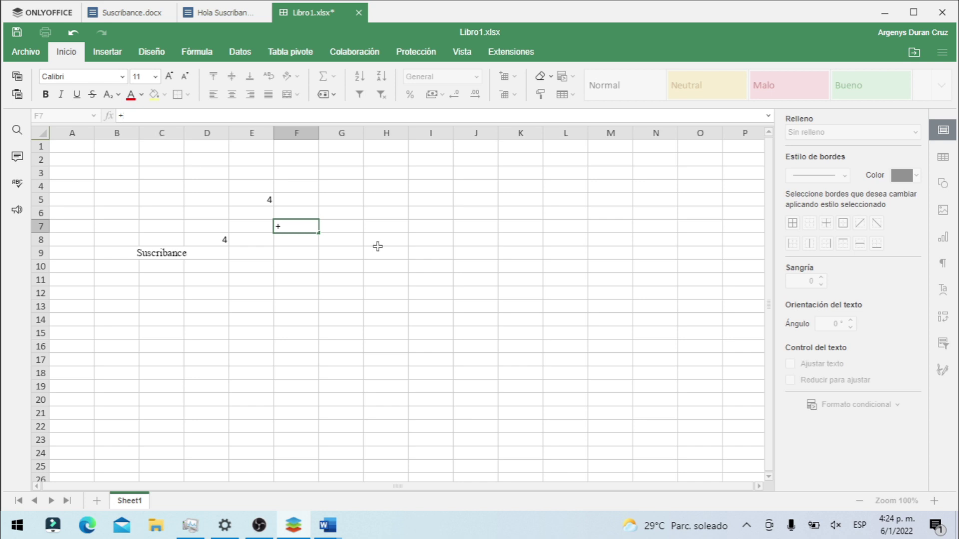
{"action": "left_click", "coordinate": [225, 240]}
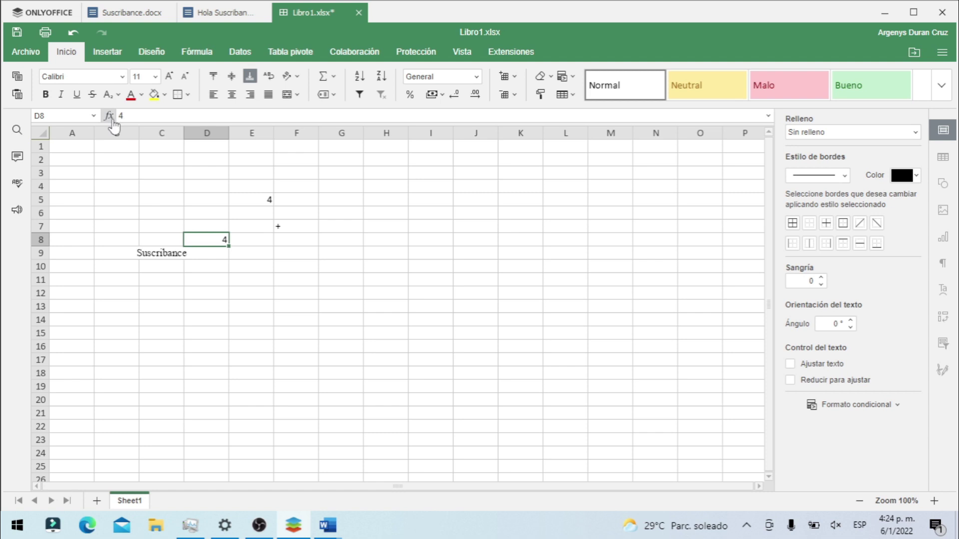
{"action": "left_click", "coordinate": [292, 221]}
{"action": "double_click", "coordinate": [293, 225]}
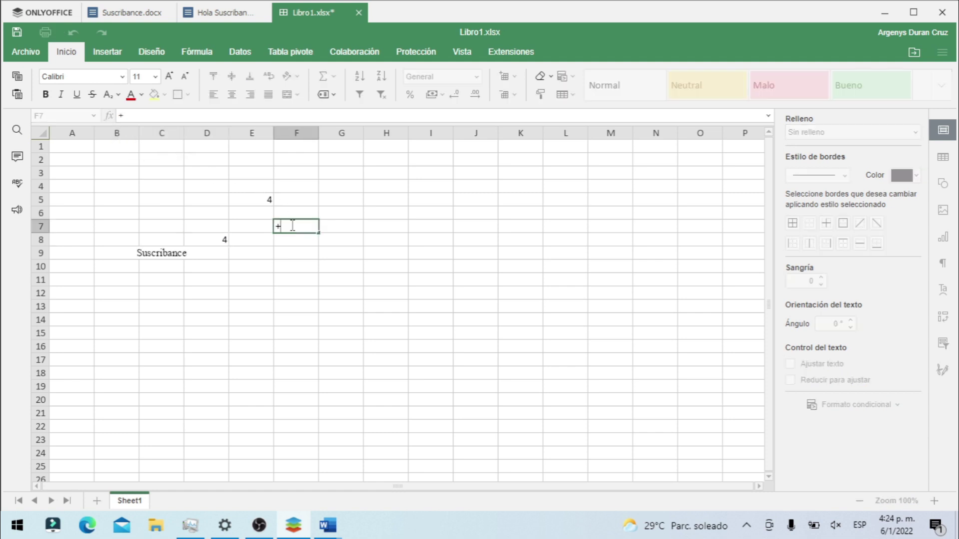
{"action": "type", "text": "d8+"}
{"action": "left_click", "coordinate": [263, 198]}
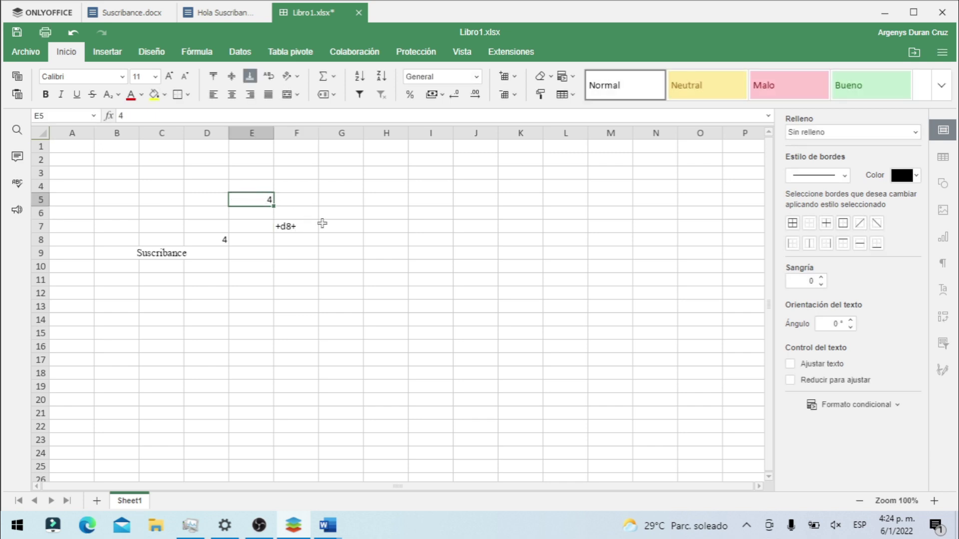
{"action": "left_click", "coordinate": [306, 225]}
{"action": "double_click", "coordinate": [306, 226]}
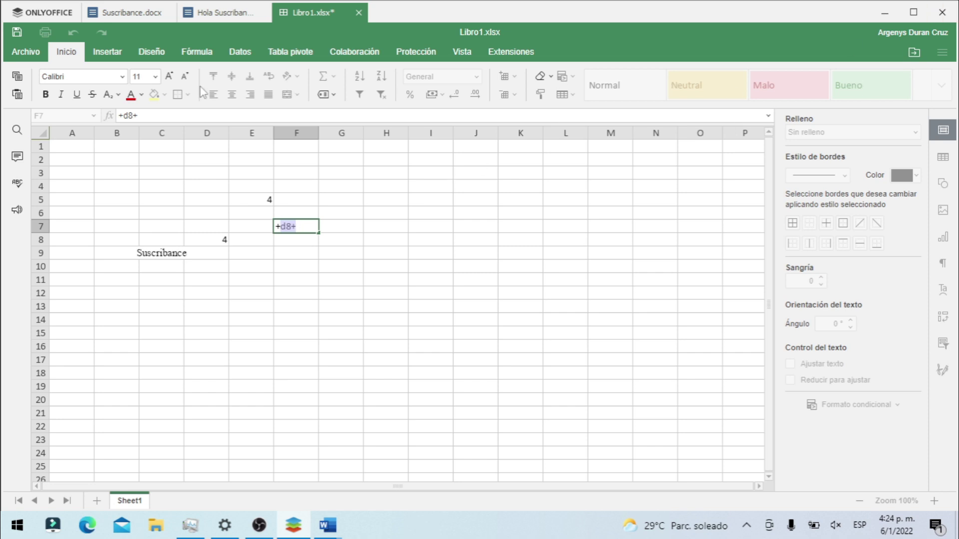
Save the workbook as Libro1 in XLSX format to the Escritorio folder.
{"action": "left_click", "coordinate": [20, 56]}
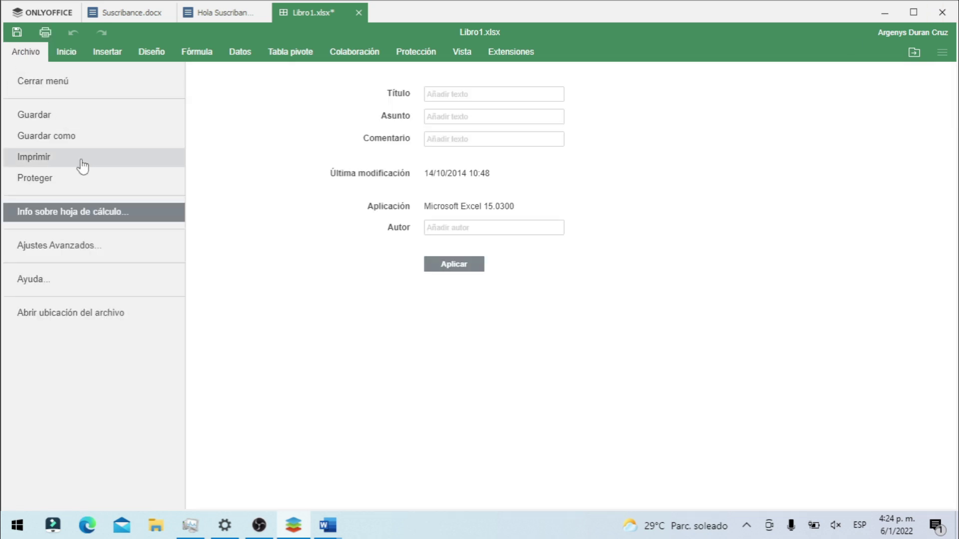
{"action": "left_click", "coordinate": [71, 139]}
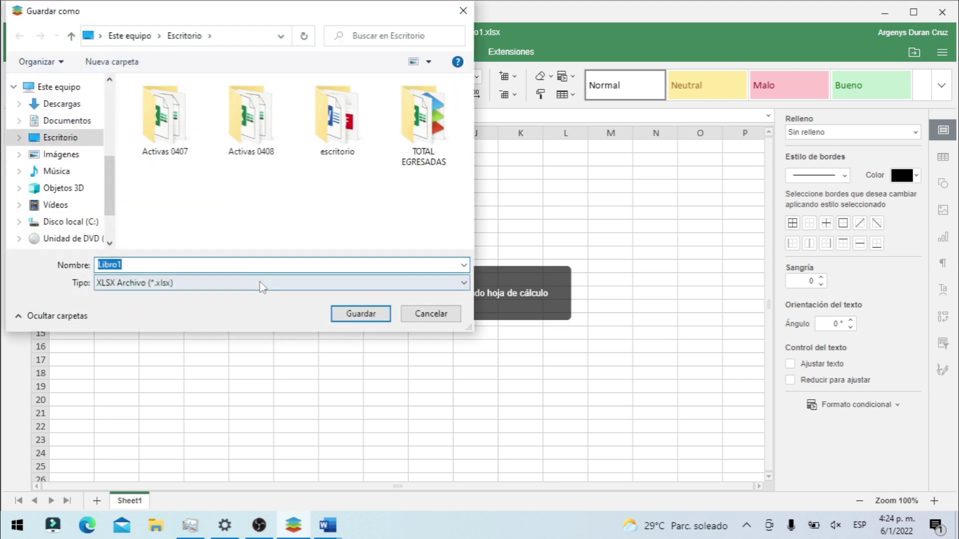
{"action": "left_click", "coordinate": [361, 314]}
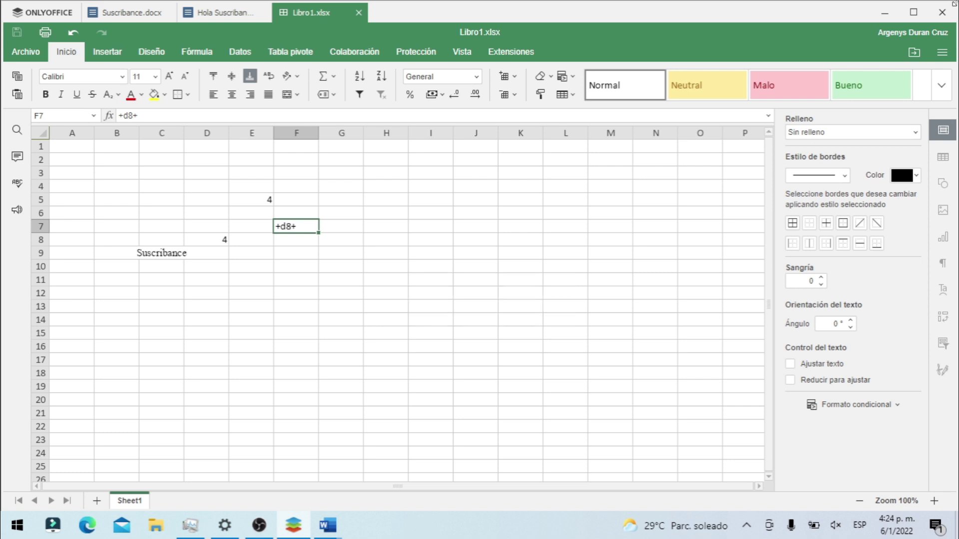
Move the Libro1 icon beside Suscribance on the desktop and open it with Excel.
{"action": "left_click", "coordinate": [884, 12]}
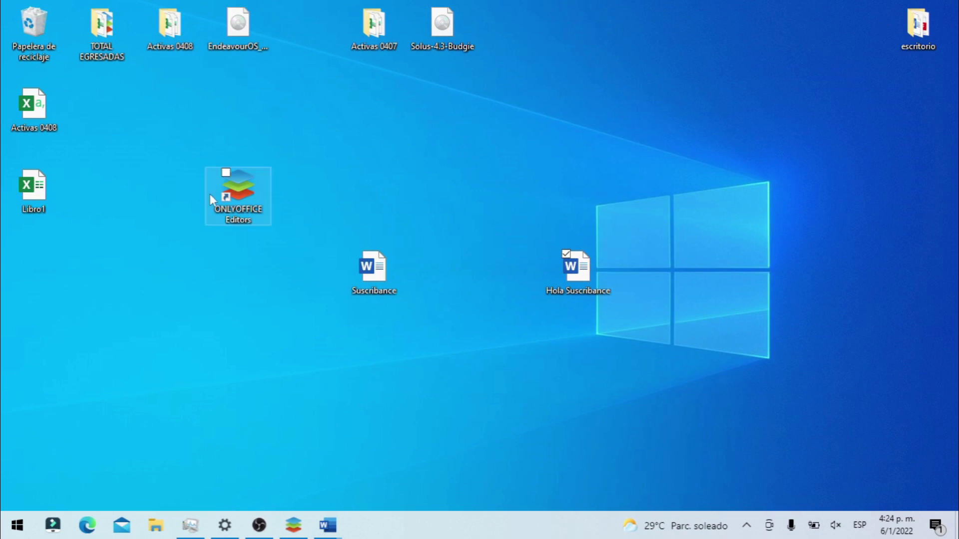
{"action": "mouse_move", "coordinate": [43, 192]}
{"action": "left_mouse_down"}
{"action": "mouse_move", "coordinate": [452, 239]}
{"action": "mouse_move", "coordinate": [535, 175]}
{"action": "left_mouse_up"}
{"action": "double_click", "coordinate": [504, 185]}
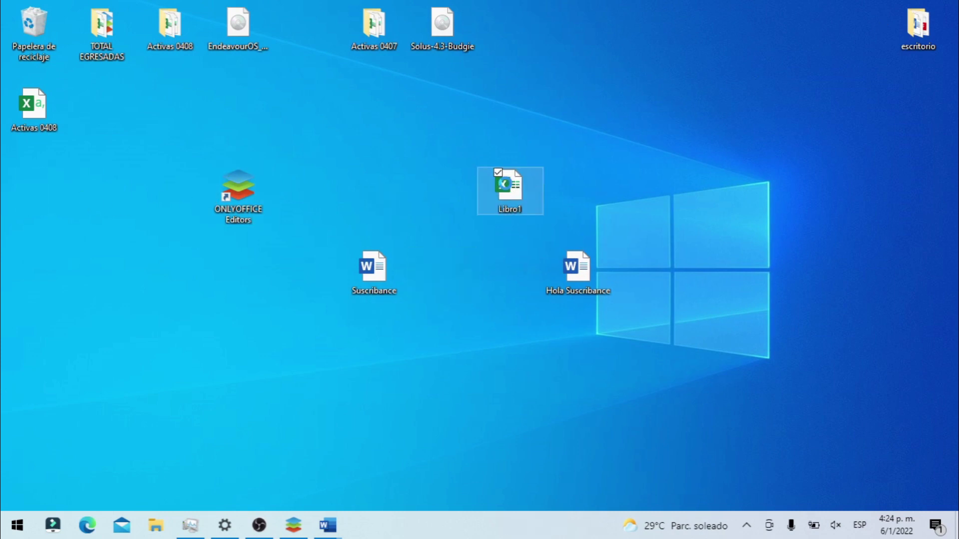
{"action": "right_click", "coordinate": [505, 185]}
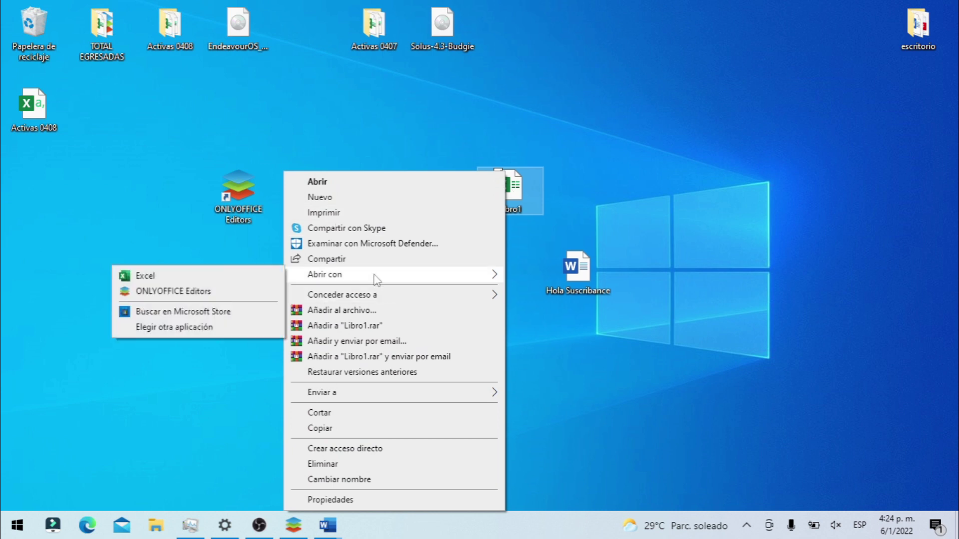
{"action": "left_click", "coordinate": [184, 277]}
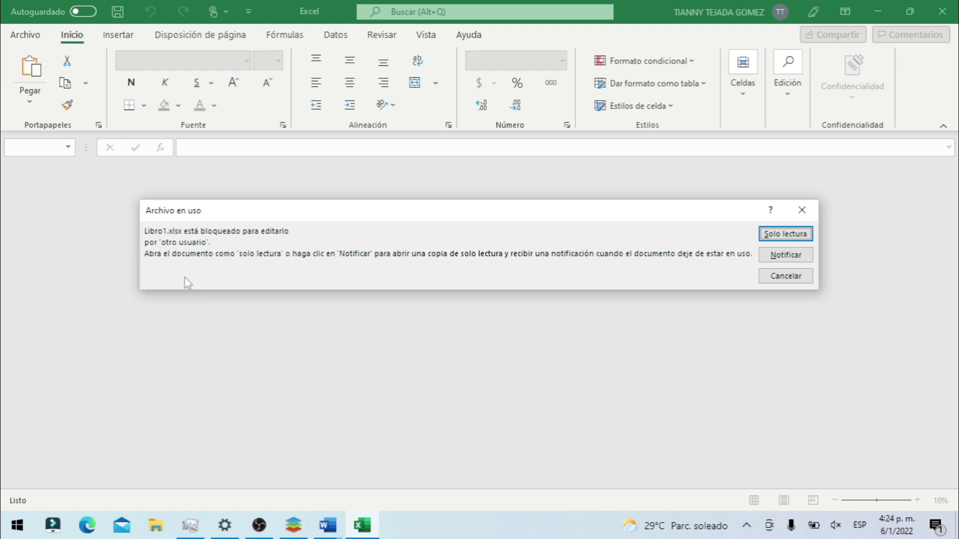
Open Libro1 read-only and make G5 add E5 and D8, giving 8.
{"action": "left_click", "coordinate": [785, 235]}
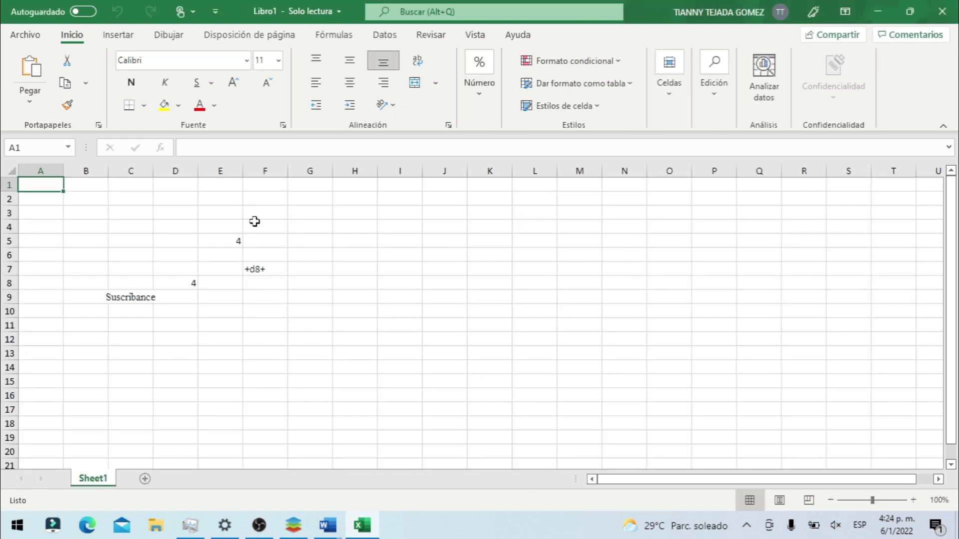
{"action": "left_click", "coordinate": [269, 215]}
{"action": "left_click", "coordinate": [241, 238]}
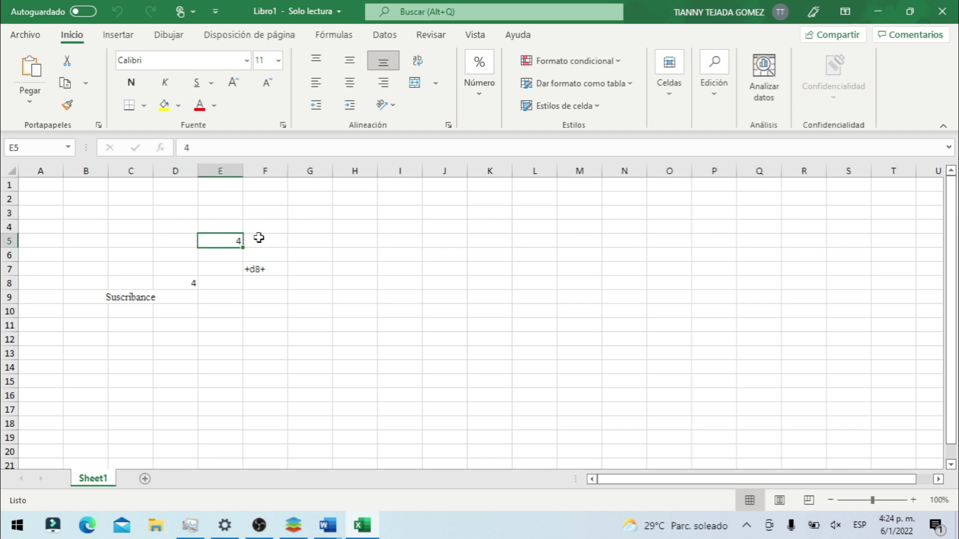
{"action": "left_click", "coordinate": [294, 242]}
{"action": "type", "text": "+"}
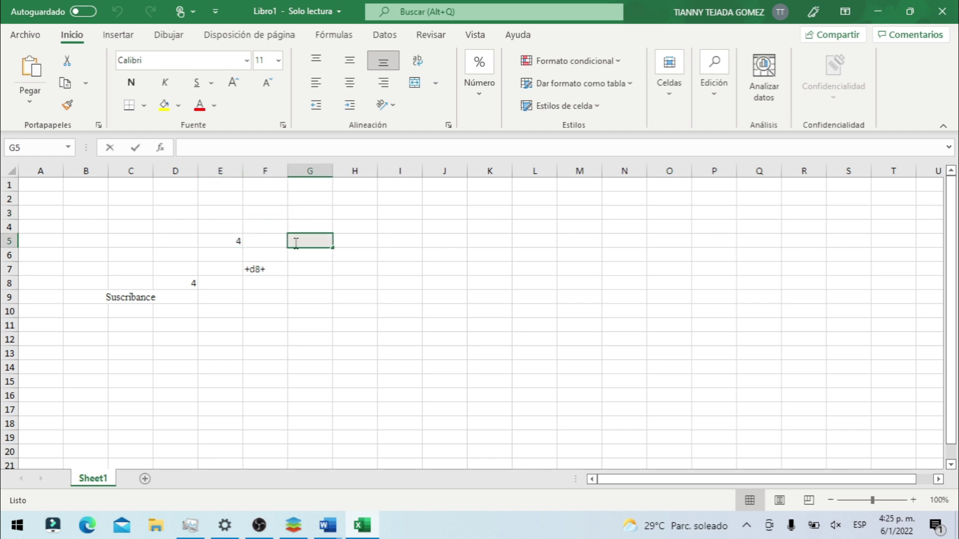
{"action": "left_click", "coordinate": [238, 242]}
{"action": "left_click", "coordinate": [329, 237]}
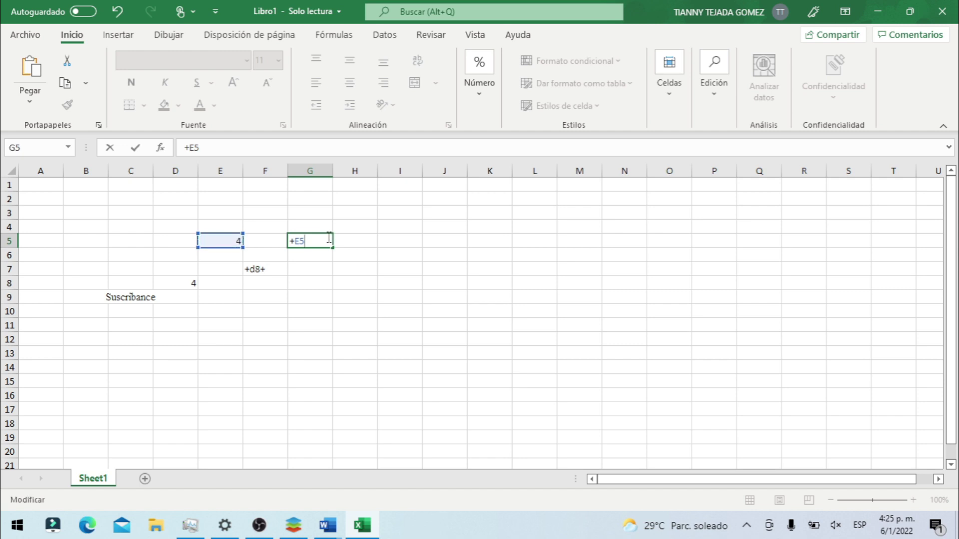
{"action": "left_click", "coordinate": [188, 283]}
{"action": "key", "text": "Return"}
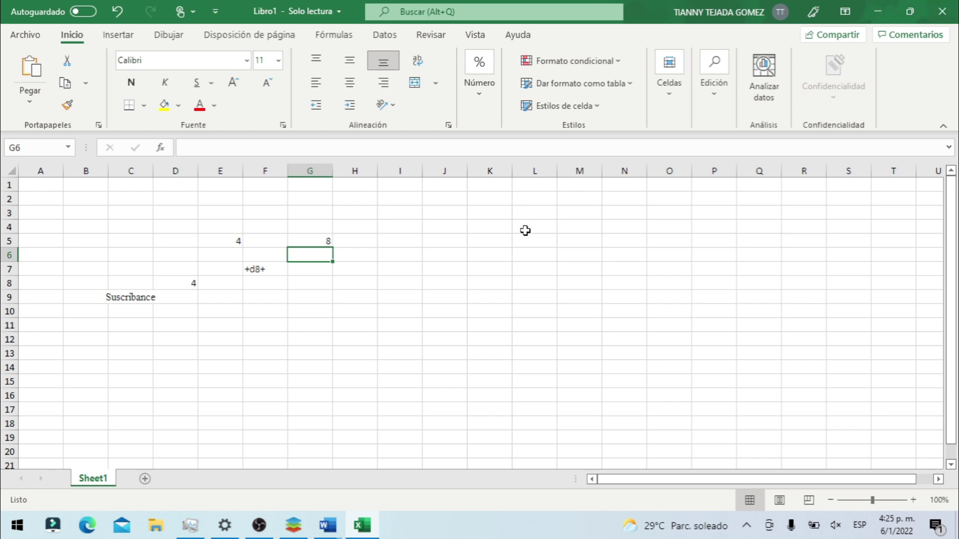
Save a copy of the workbook to this PC and minimize Excel.
{"action": "left_click", "coordinate": [25, 34]}
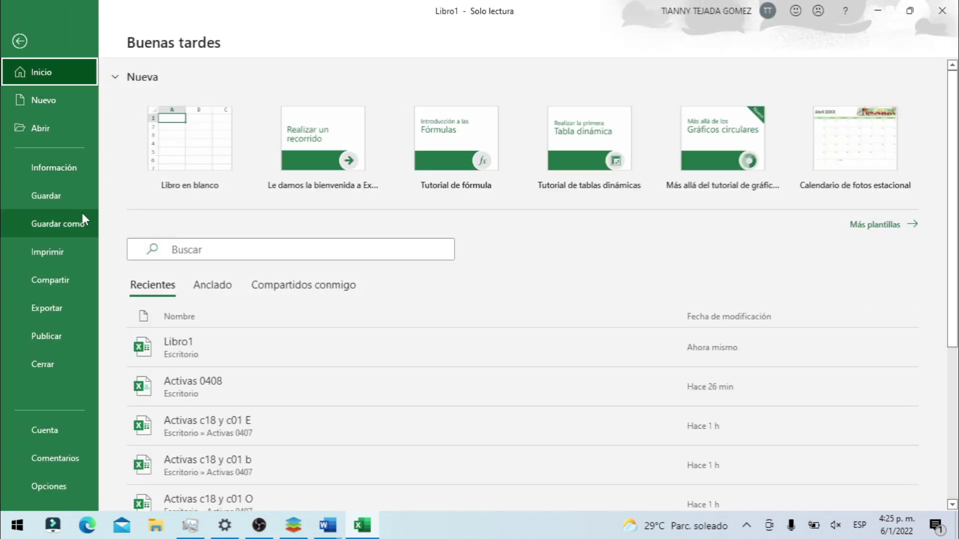
{"action": "left_click", "coordinate": [82, 217]}
{"action": "left_click", "coordinate": [188, 251]}
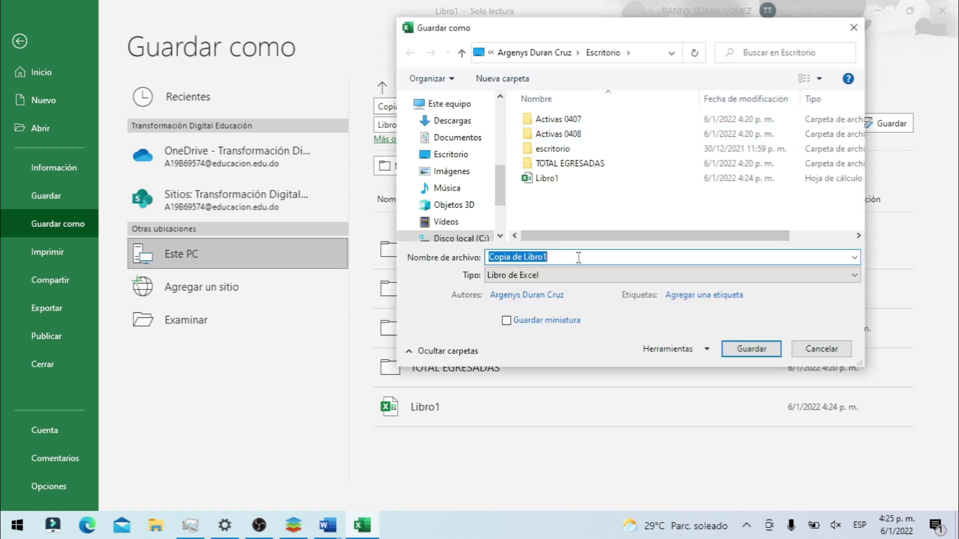
{"action": "left_click", "coordinate": [579, 257]}
{"action": "key", "text": "Return"}
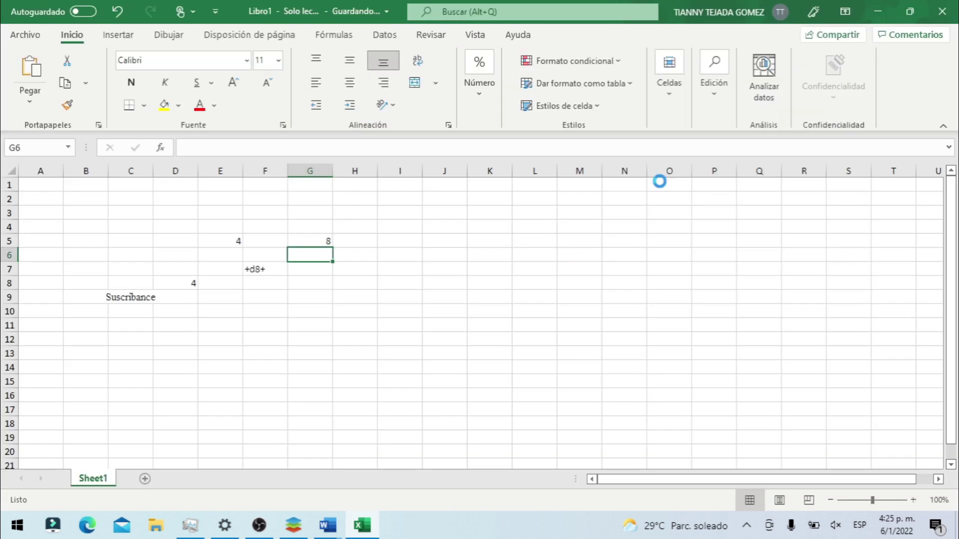
{"action": "left_click", "coordinate": [866, 2]}
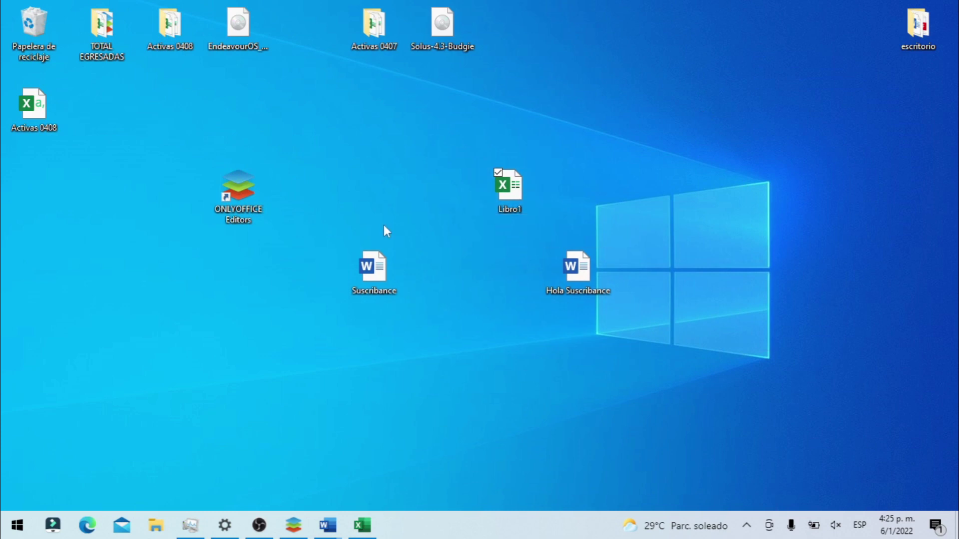
Open the desktop file Copia de Libro1fsfd.xlsx with ONLYOFFICE Editors.
{"action": "right_click", "coordinate": [38, 195]}
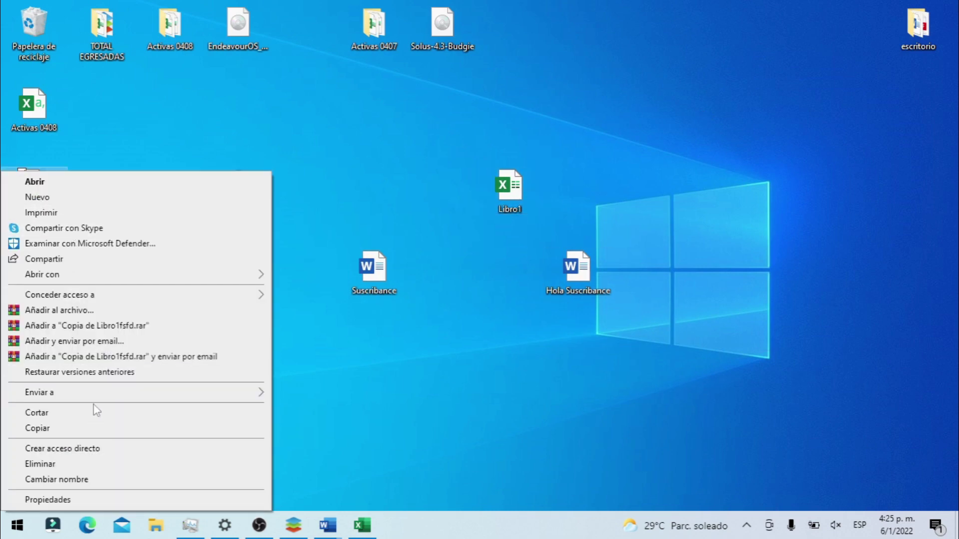
{"action": "mouse_move", "coordinate": [135, 275]}
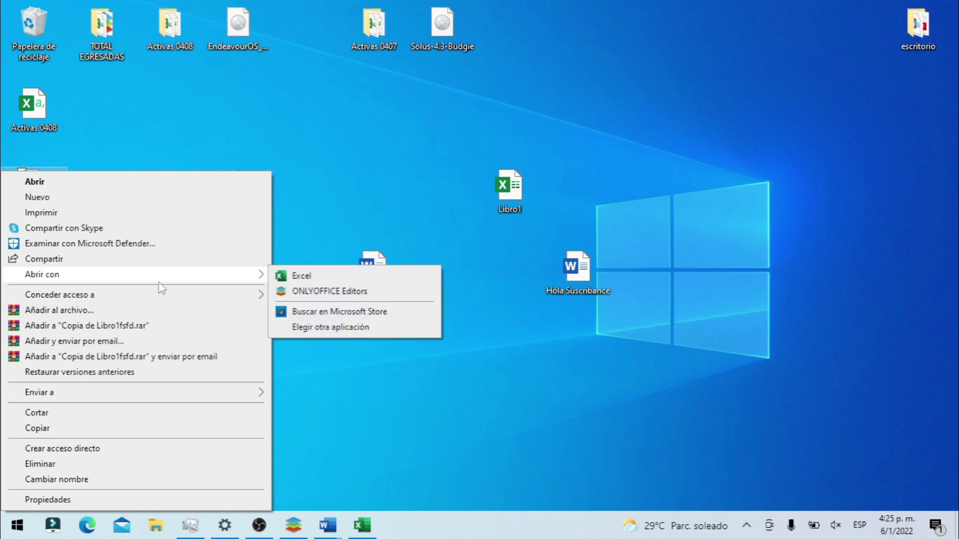
{"action": "left_click", "coordinate": [334, 293]}
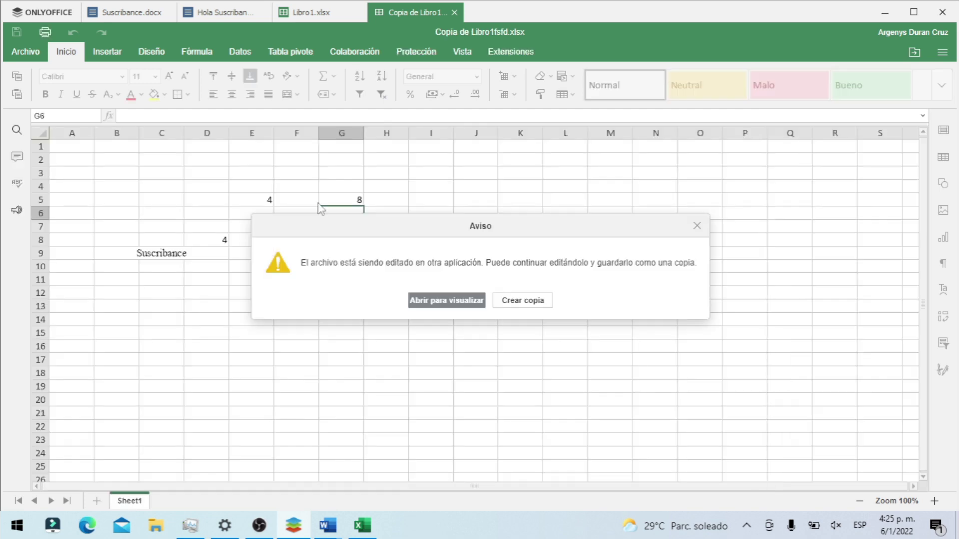
Dismiss the in-use warning, enter =E5+D8 in G8 to show 8, and minimize ONLYOFFICE.
{"action": "left_click", "coordinate": [514, 303]}
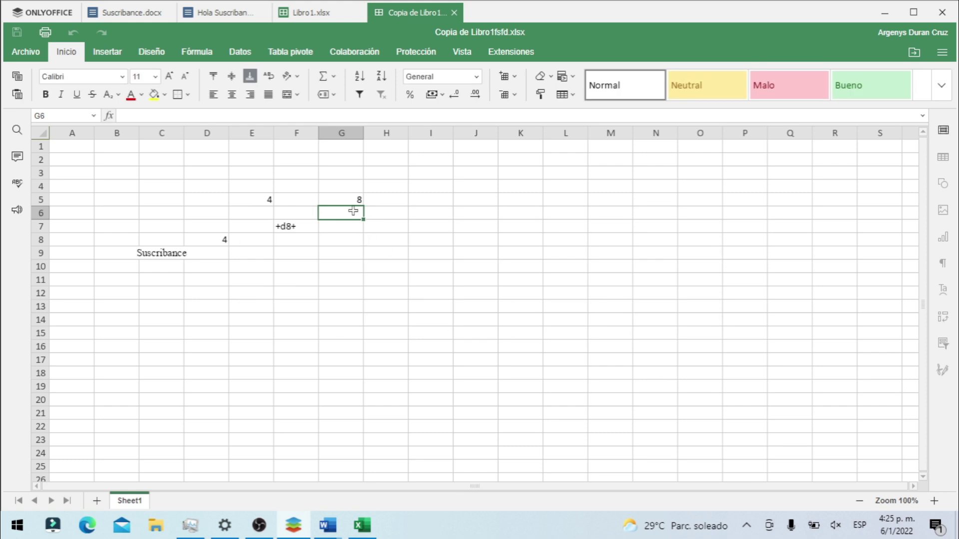
{"action": "left_click", "coordinate": [354, 201]}
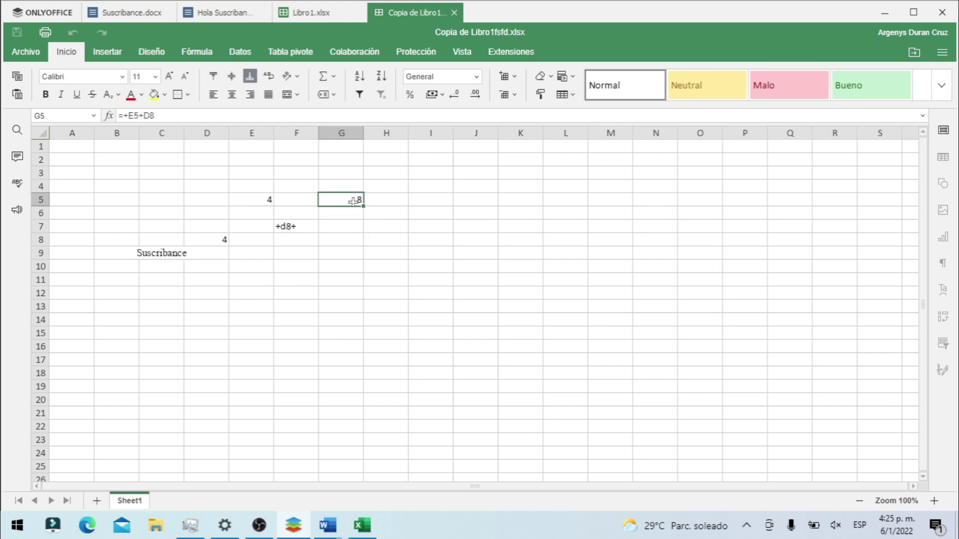
{"action": "left_click", "coordinate": [350, 241]}
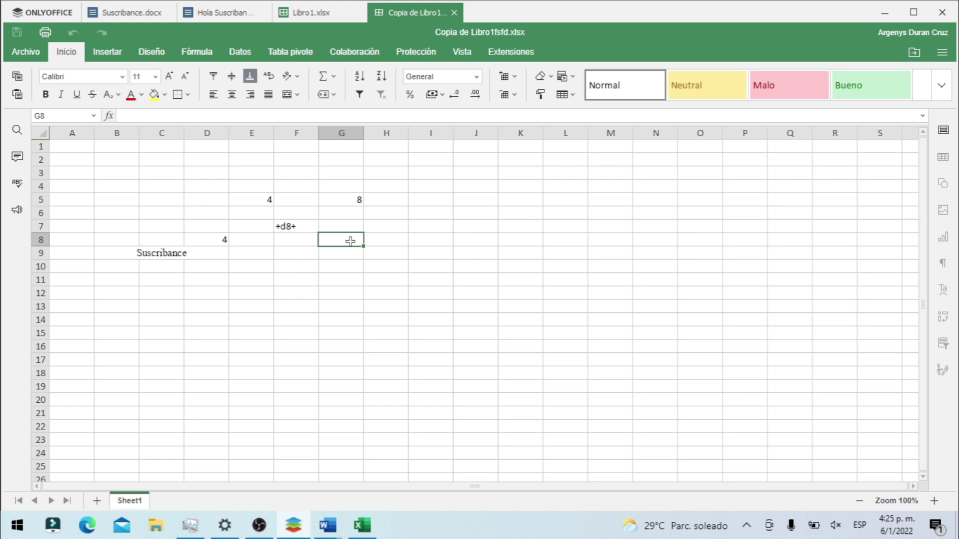
{"action": "type", "text": "="}
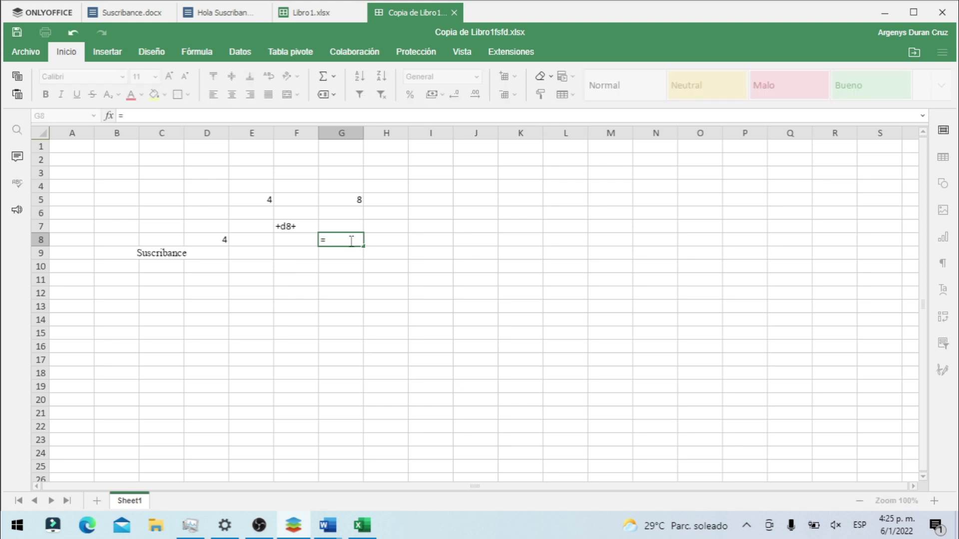
{"action": "left_click", "coordinate": [263, 199]}
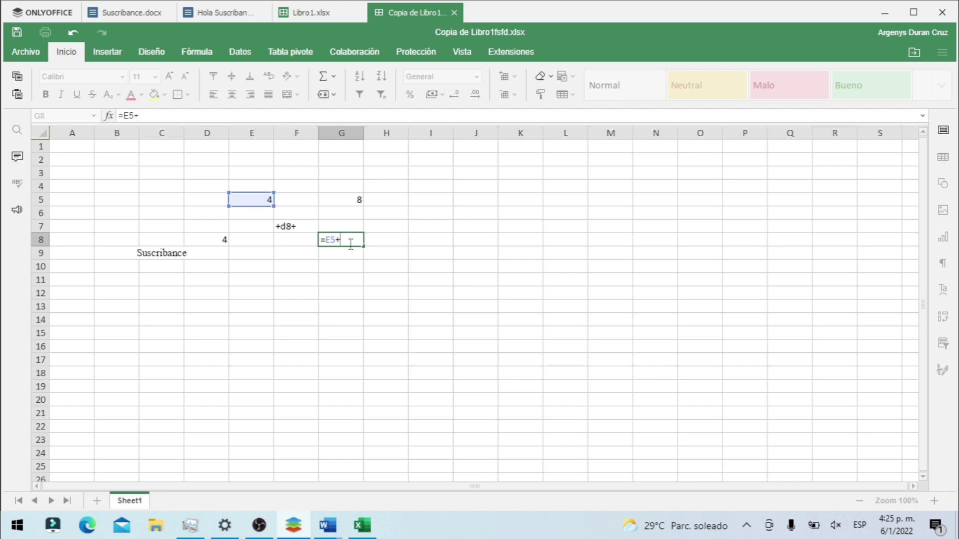
{"action": "left_click", "coordinate": [225, 239]}
{"action": "key", "text": "Return"}
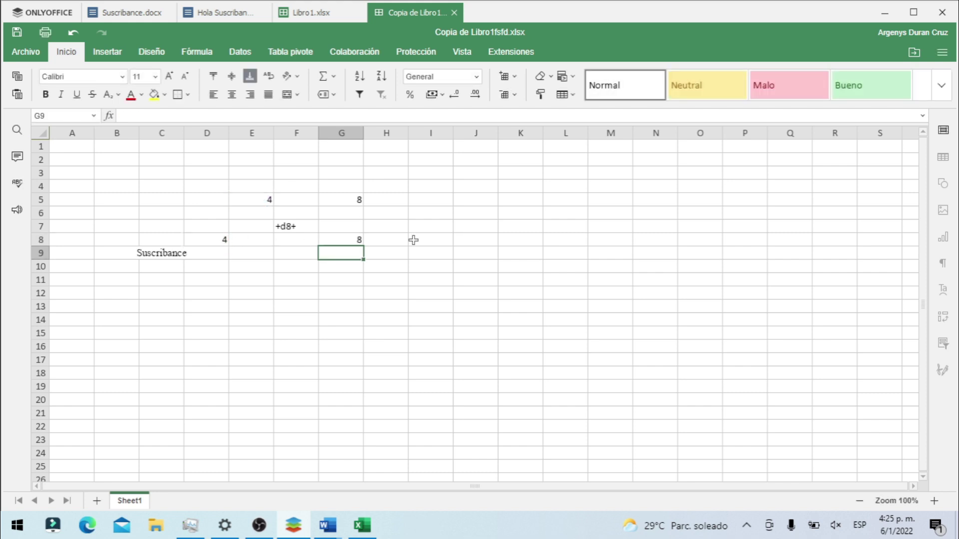
{"action": "left_click", "coordinate": [879, 12]}
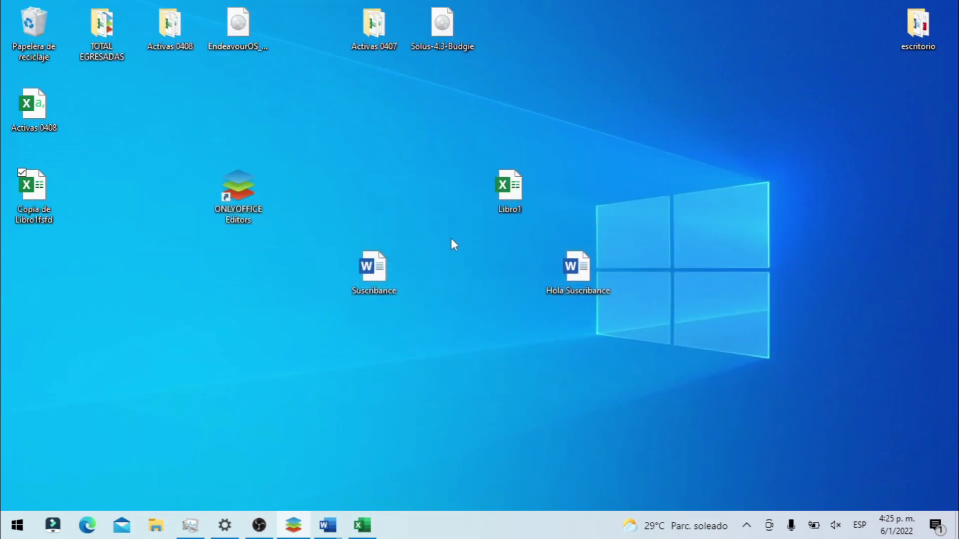
Start a new ONLYOFFICE presentation and title its first slide Suscribance.
{"action": "left_click", "coordinate": [293, 524]}
{"action": "left_click", "coordinate": [43, 12]}
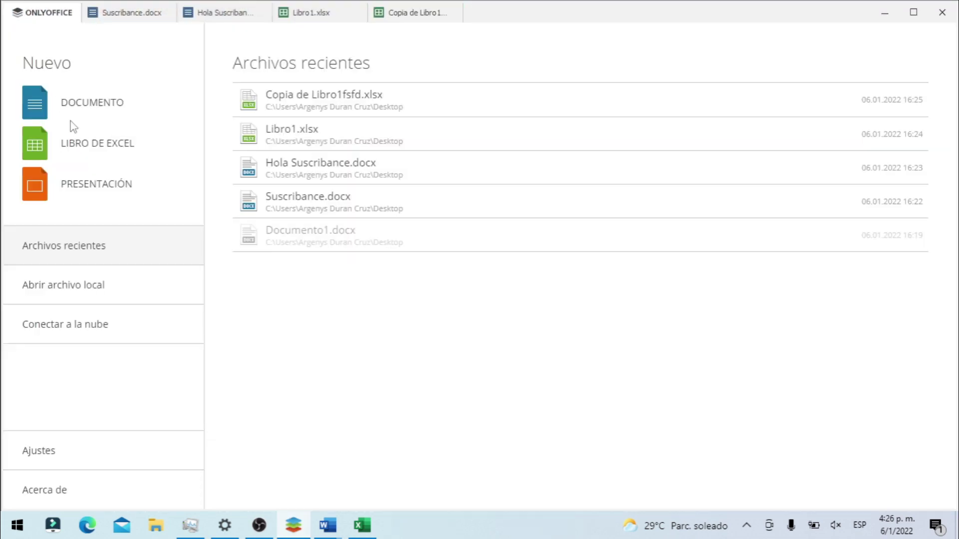
{"action": "left_click", "coordinate": [89, 189]}
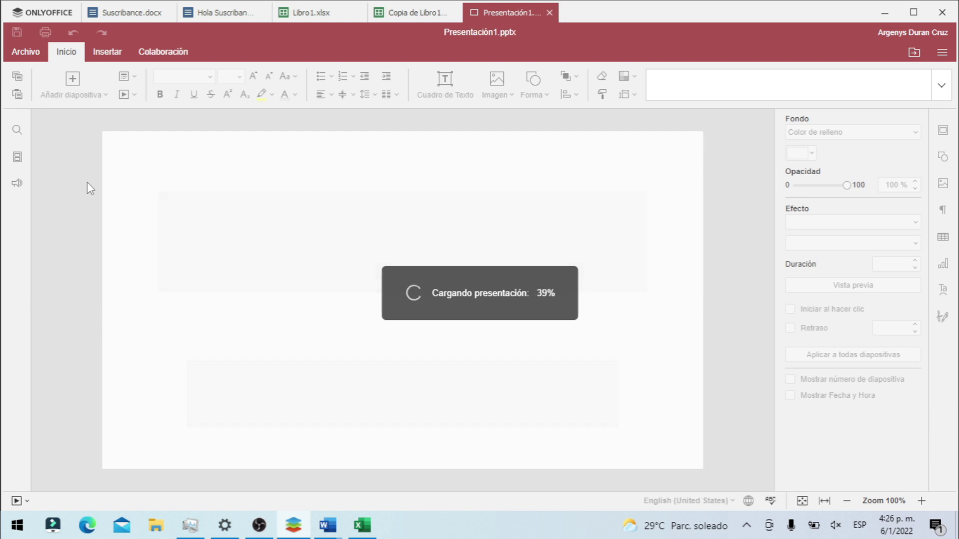
{"action": "left_click", "coordinate": [428, 261]}
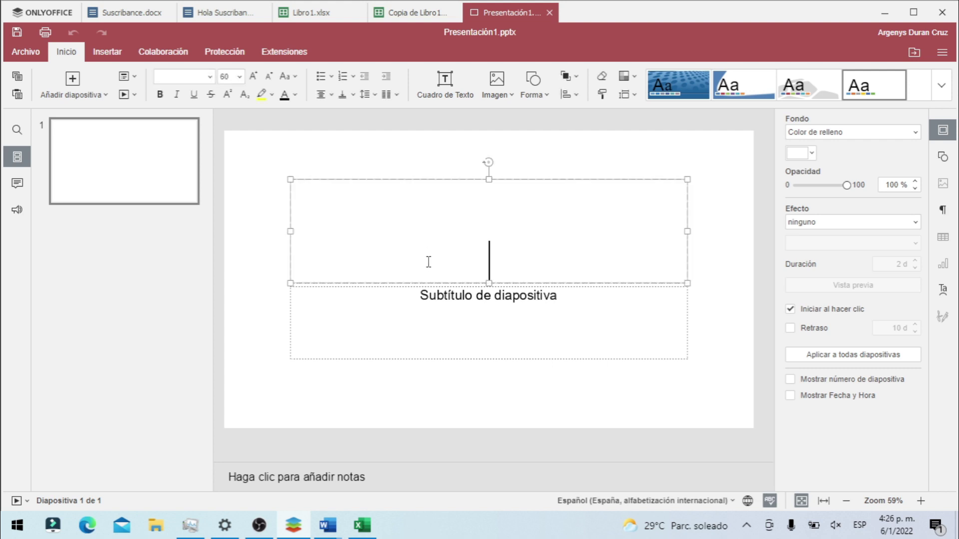
{"action": "type", "text": "Suscribance"}
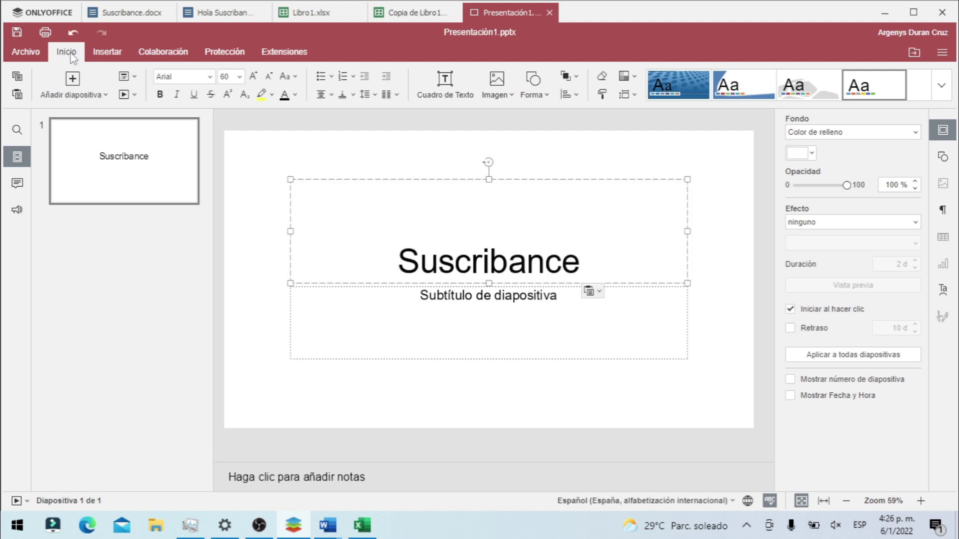
Save the presentation as Presentación1.pptx on the desktop.
{"action": "left_click", "coordinate": [15, 54]}
{"action": "left_click", "coordinate": [73, 137]}
{"action": "left_click", "coordinate": [355, 313]}
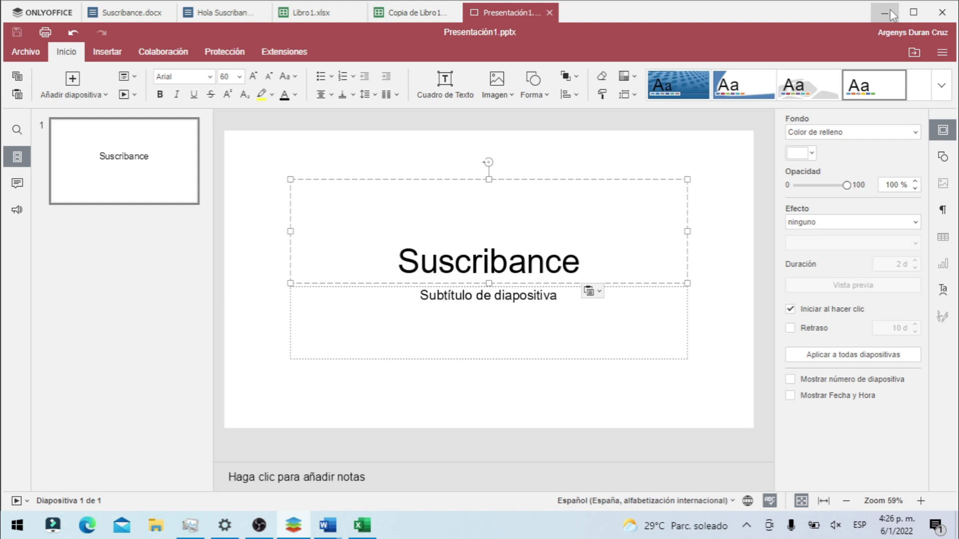
Open Presentación1 in PowerPoint without making PowerPoint the default app for .pptx.
{"action": "left_click", "coordinate": [892, 15]}
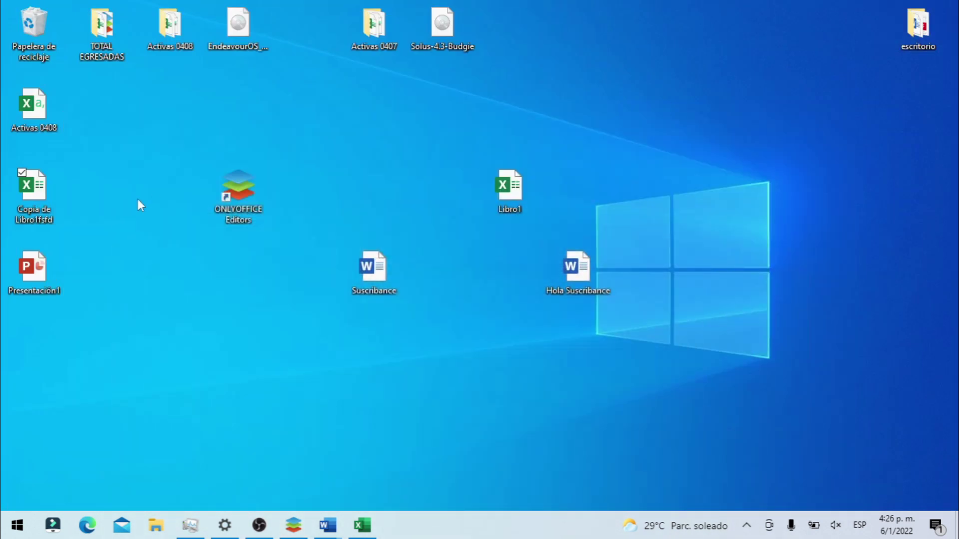
{"action": "left_click_drag", "start_coordinate": [44, 274], "coordinate": [307, 355]}
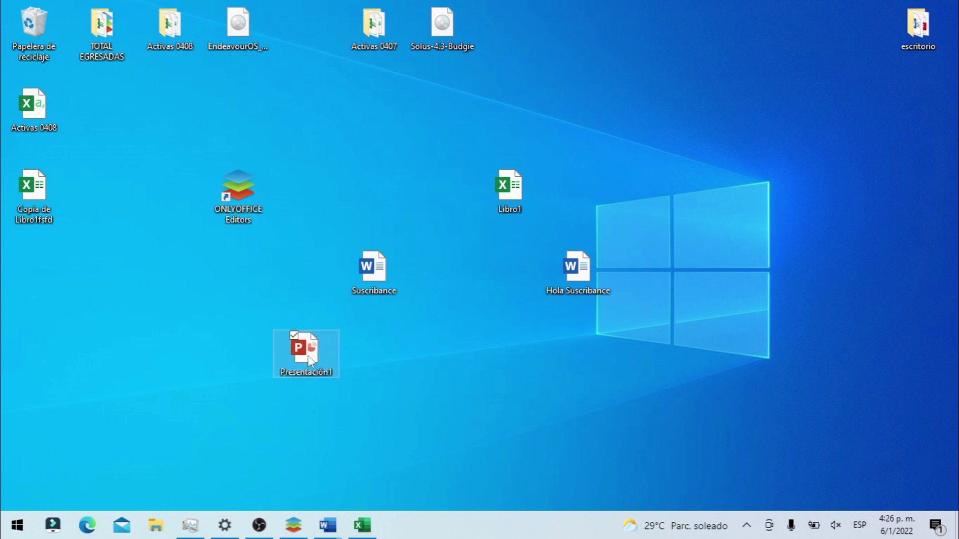
{"action": "right_click", "coordinate": [306, 354]}
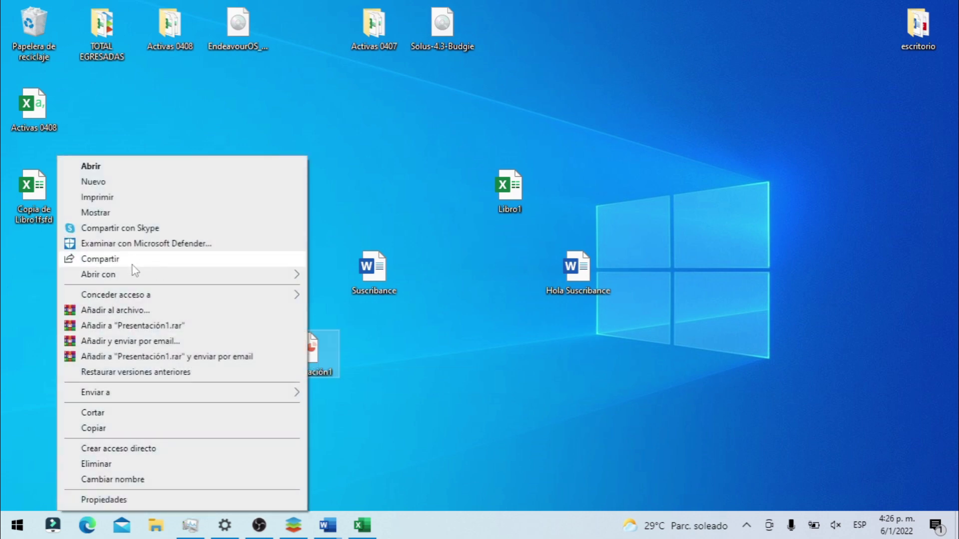
{"action": "left_click", "coordinate": [164, 165]}
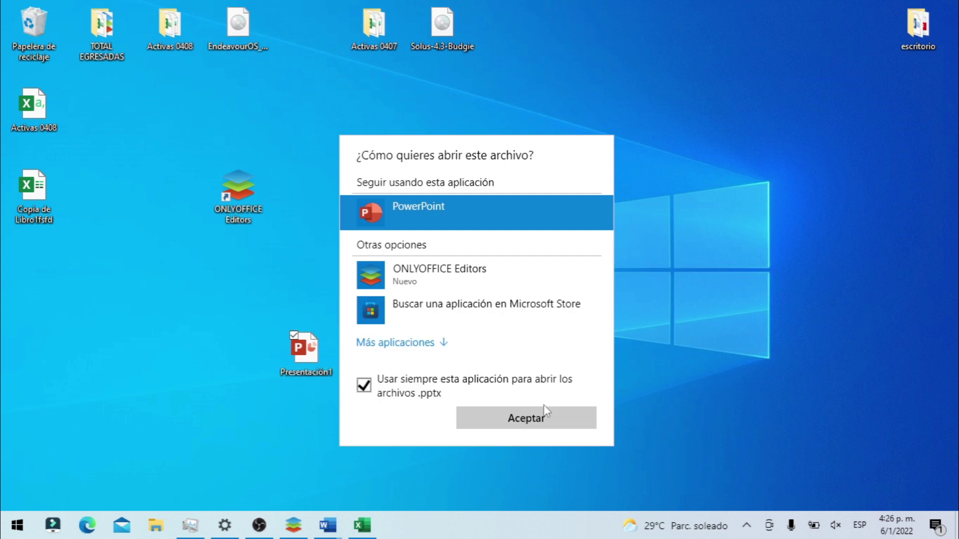
{"action": "left_click", "coordinate": [364, 385]}
{"action": "left_click", "coordinate": [535, 421]}
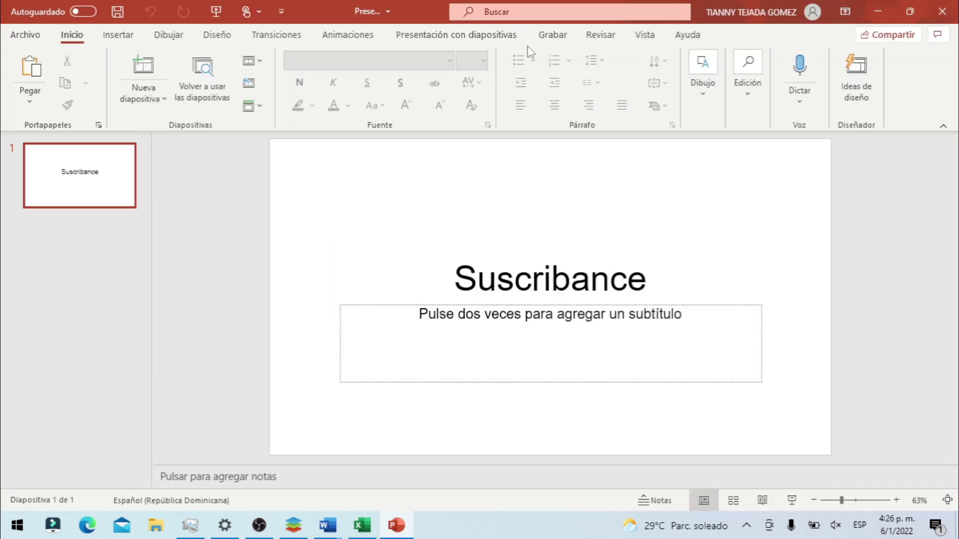
Create a blank PowerPoint presentation and paste Suscribance as its slide title.
{"action": "left_click", "coordinate": [26, 35]}
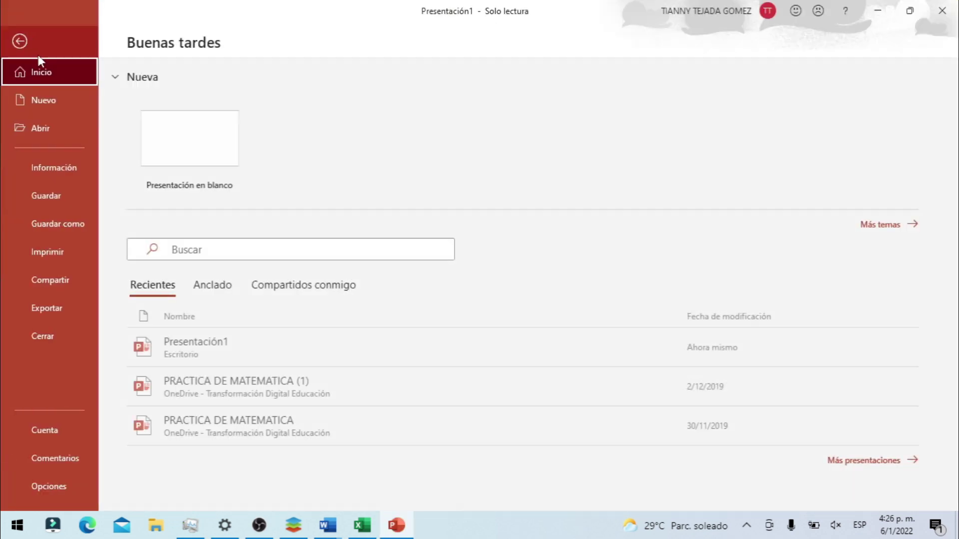
{"action": "left_click", "coordinate": [206, 131]}
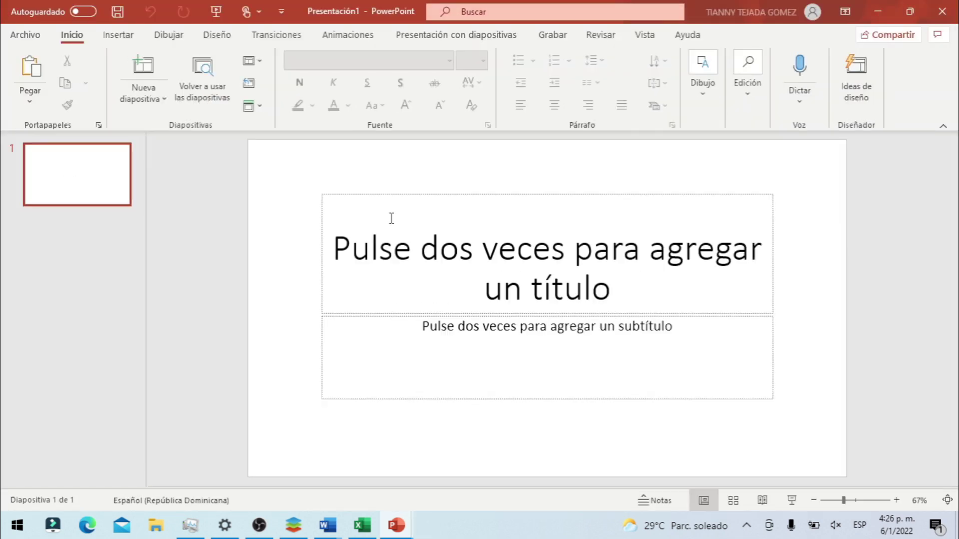
{"action": "left_click", "coordinate": [448, 245]}
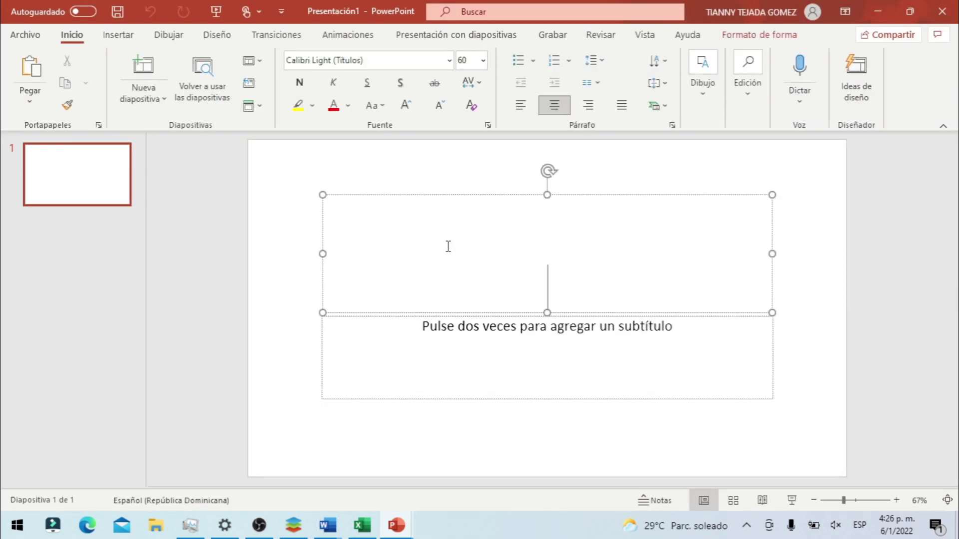
{"action": "type", "text": "Suscribance"}
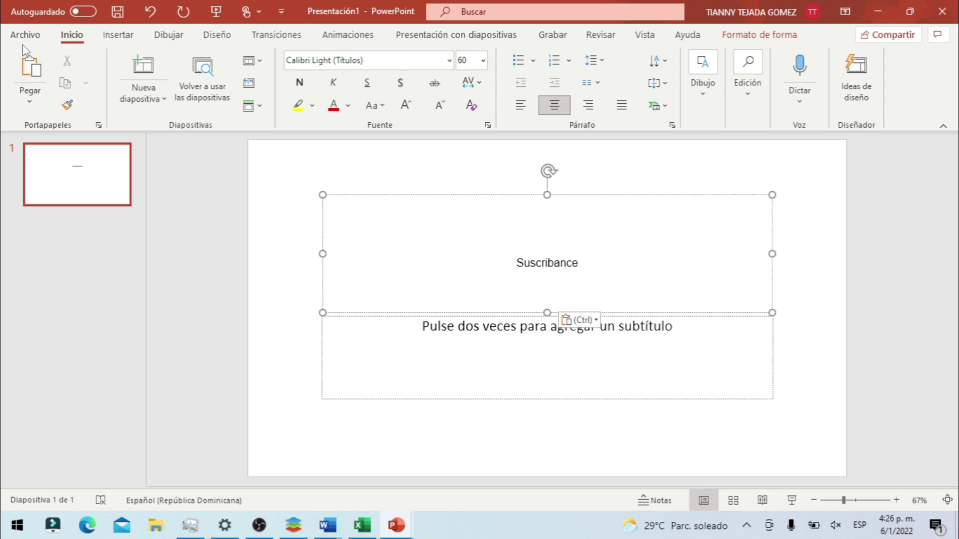
Save the presentation to Escritorio as cxgdg and minimize PowerPoint.
{"action": "left_click", "coordinate": [25, 35]}
{"action": "left_click", "coordinate": [90, 227]}
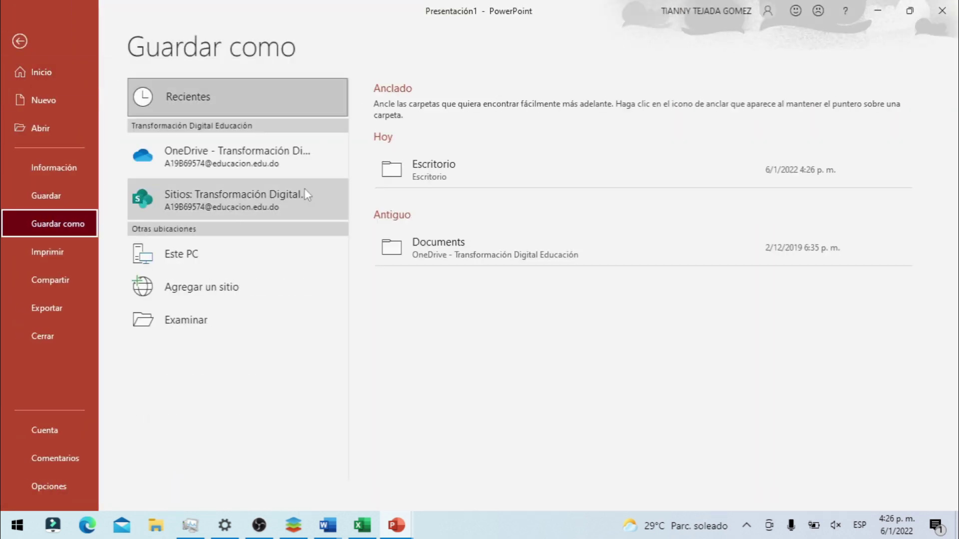
{"action": "left_click", "coordinate": [266, 262]}
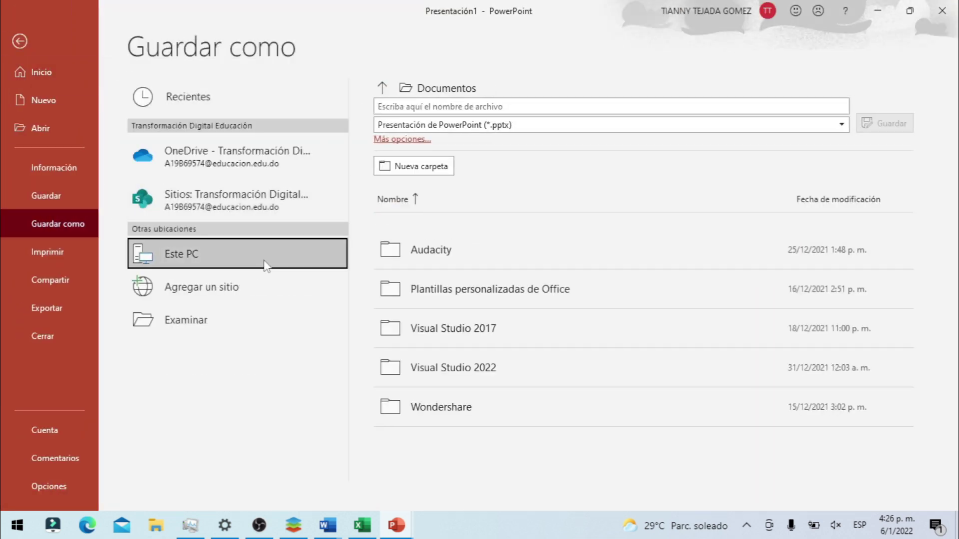
{"action": "left_click", "coordinate": [265, 264]}
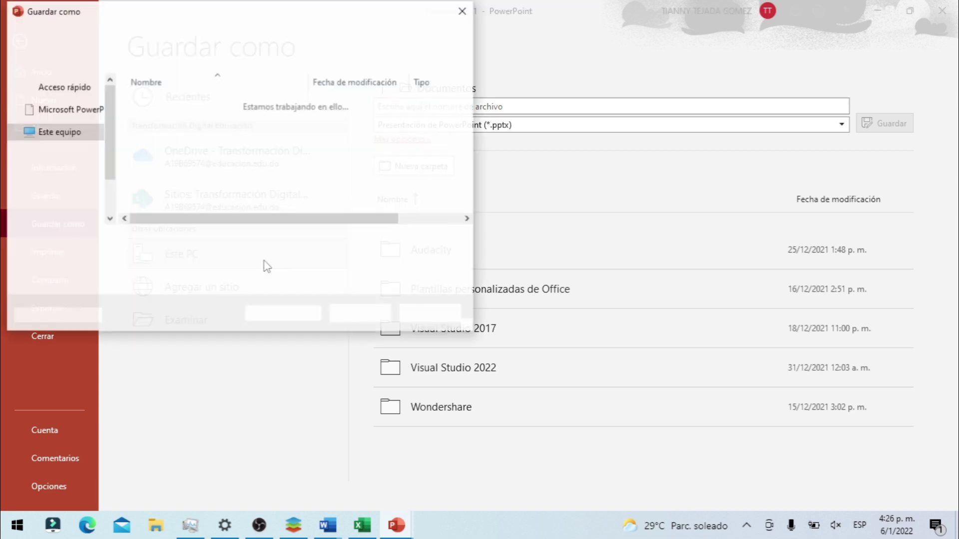
{"action": "type", "text": "cxgdg"}
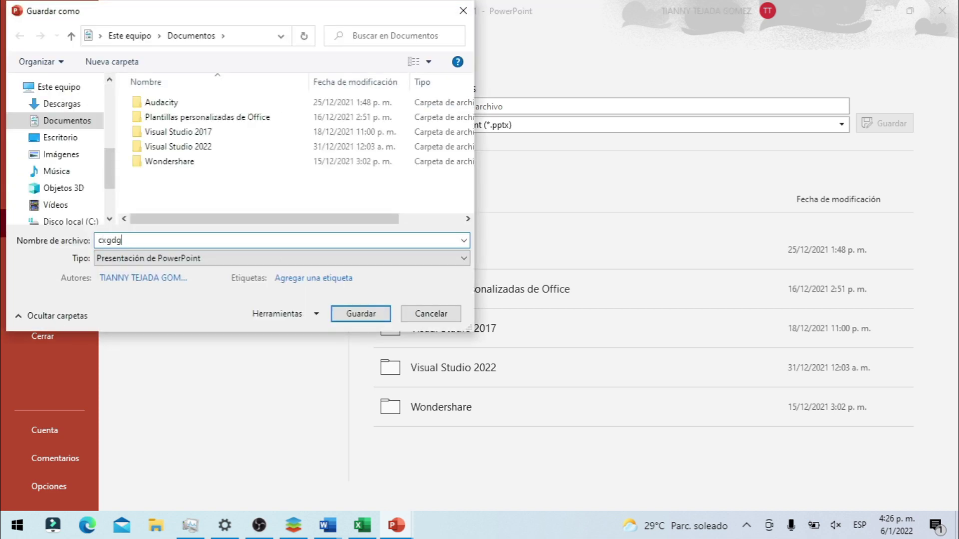
{"action": "left_click", "coordinate": [60, 137]}
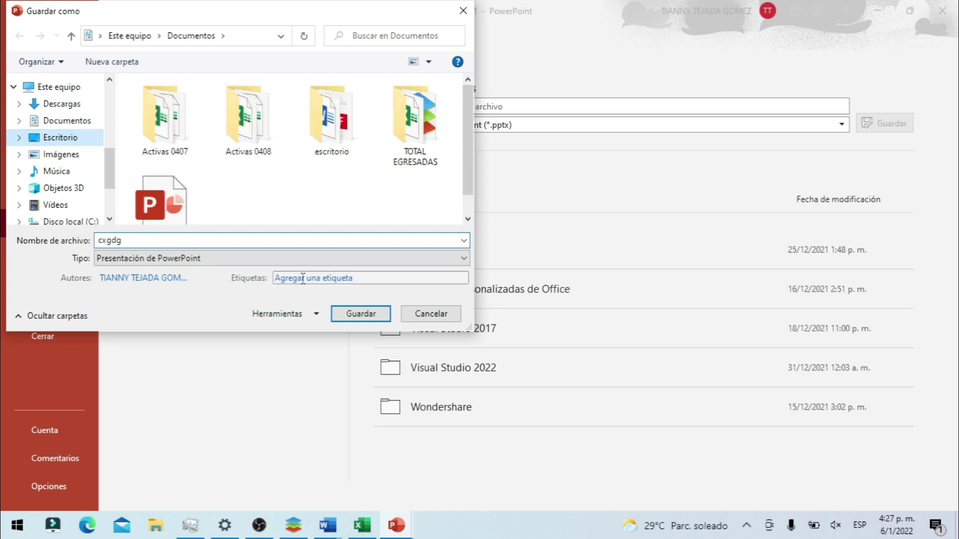
{"action": "left_click", "coordinate": [361, 313]}
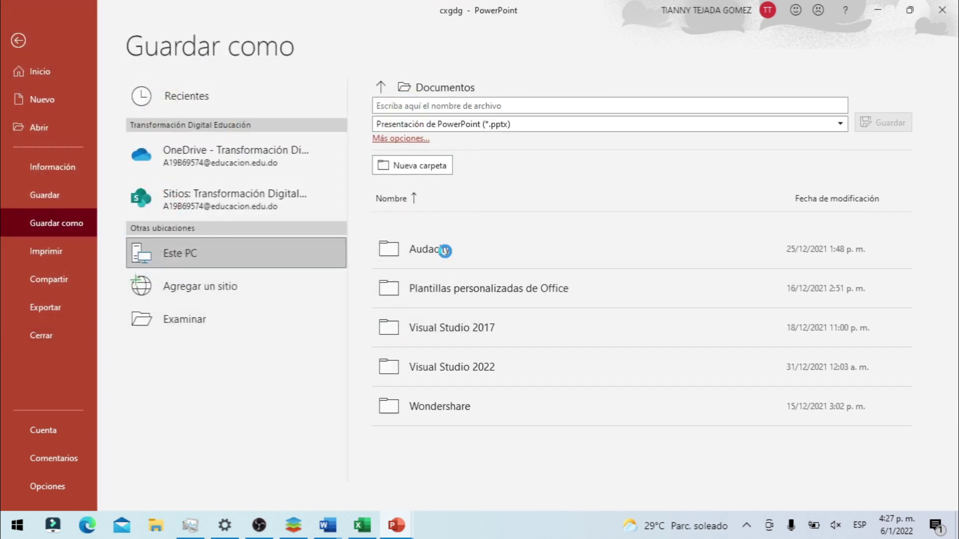
{"action": "left_click", "coordinate": [870, 1]}
Open cxgdg in PowerPoint, minimize it, then reopen cxgdg with ONLYOFFICE Editors.
{"action": "left_click", "coordinate": [870, 1]}
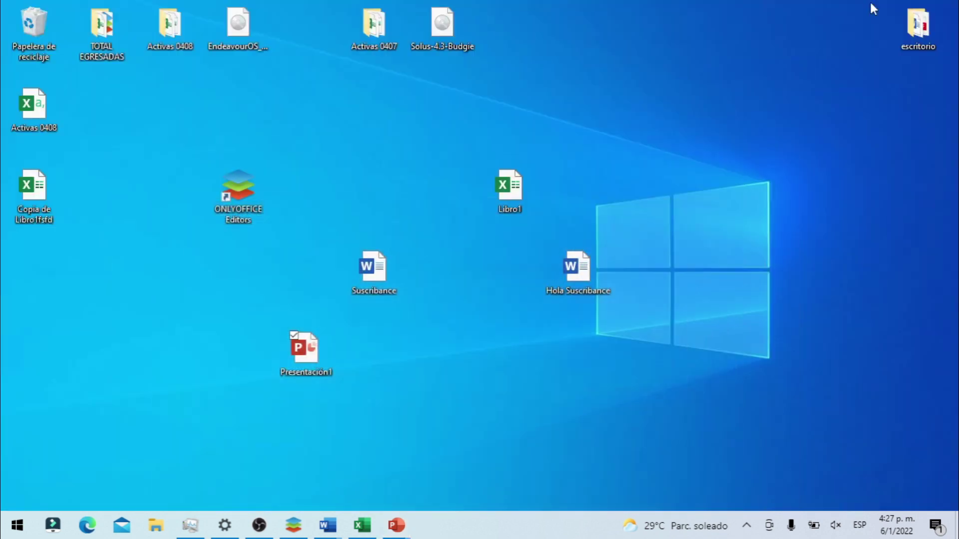
{"action": "left_click_drag", "start_coordinate": [32, 285], "coordinate": [524, 369]}
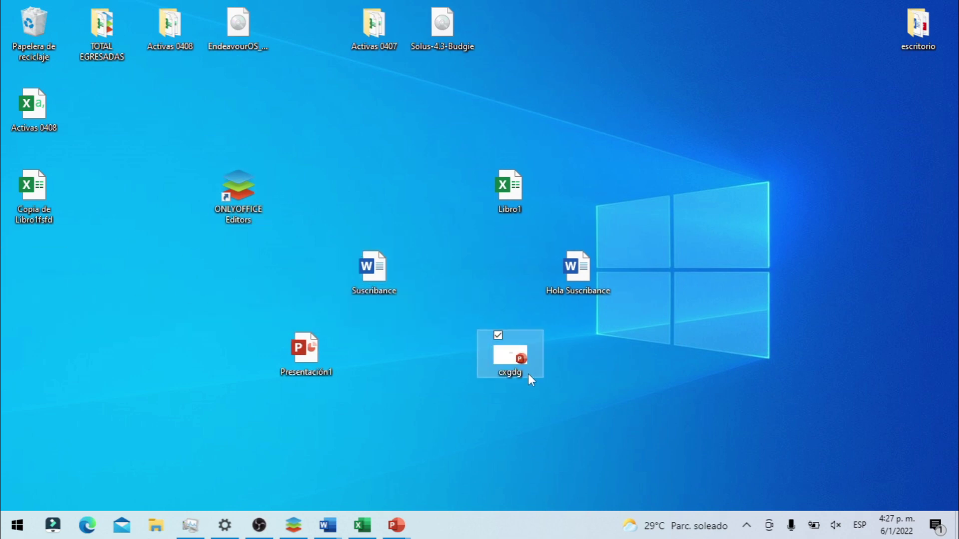
{"action": "right_click", "coordinate": [522, 363]}
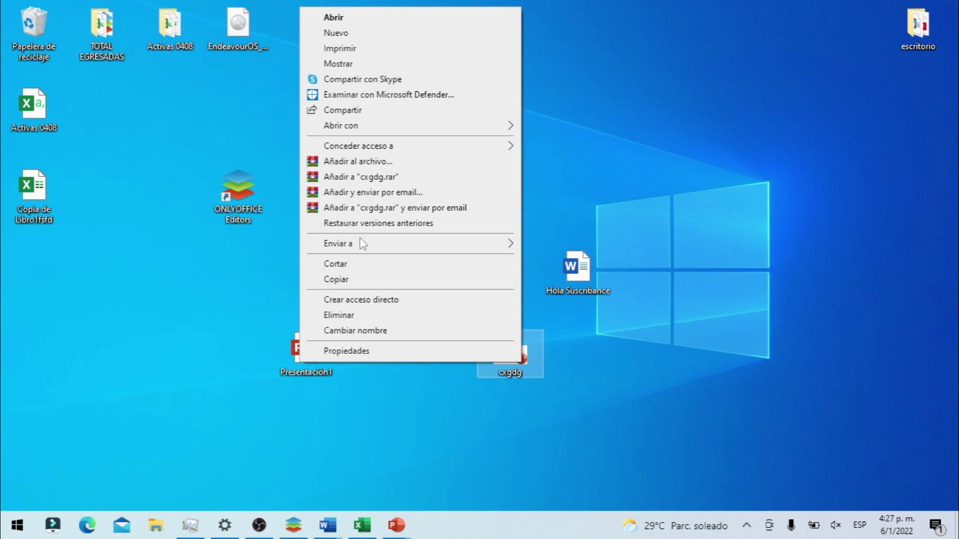
{"action": "mouse_move", "coordinate": [410, 125]}
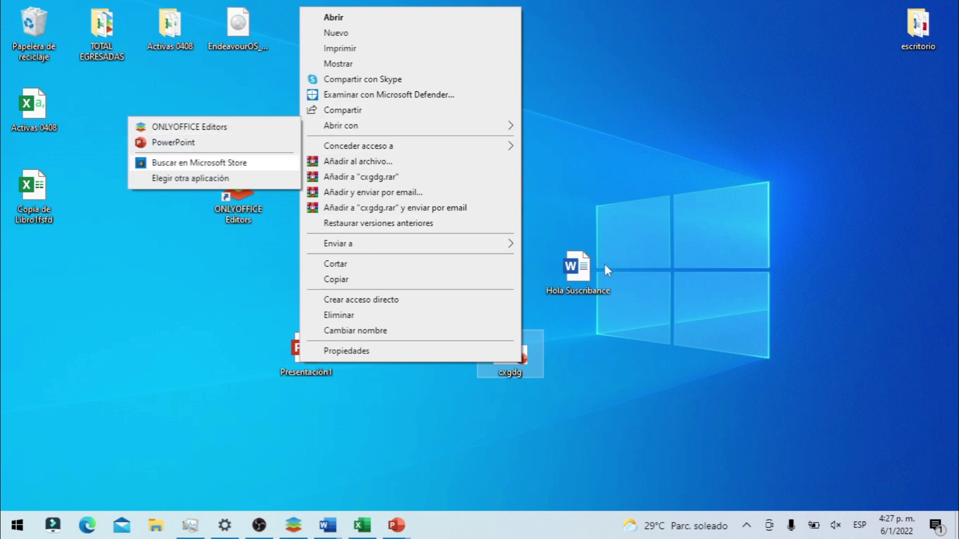
{"action": "left_click", "coordinate": [548, 339]}
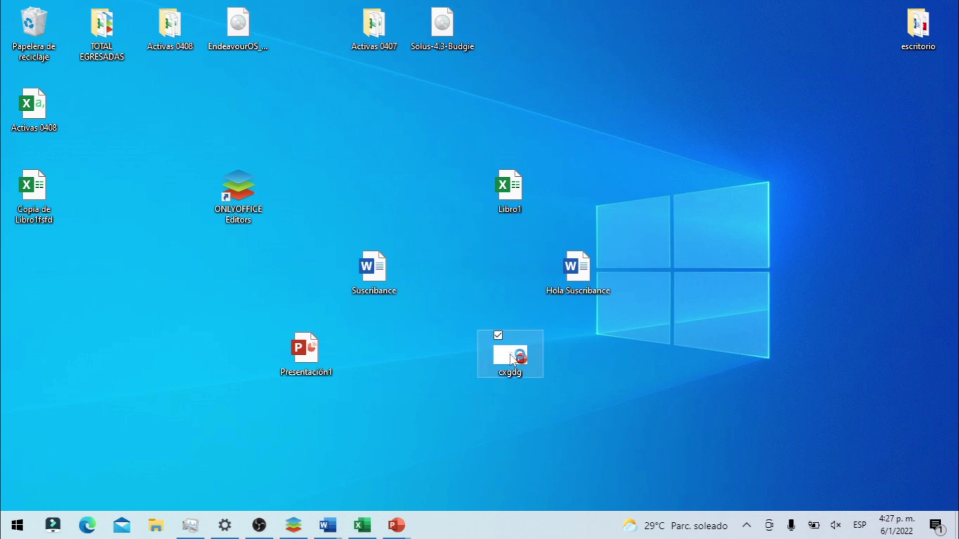
{"action": "double_click", "coordinate": [510, 355]}
{"action": "left_click", "coordinate": [888, 6]}
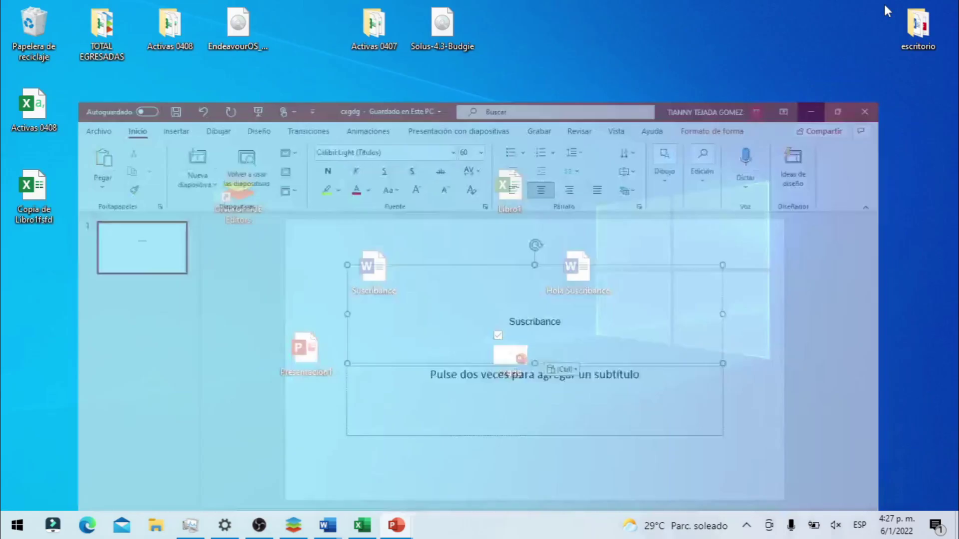
{"action": "right_click", "coordinate": [520, 365]}
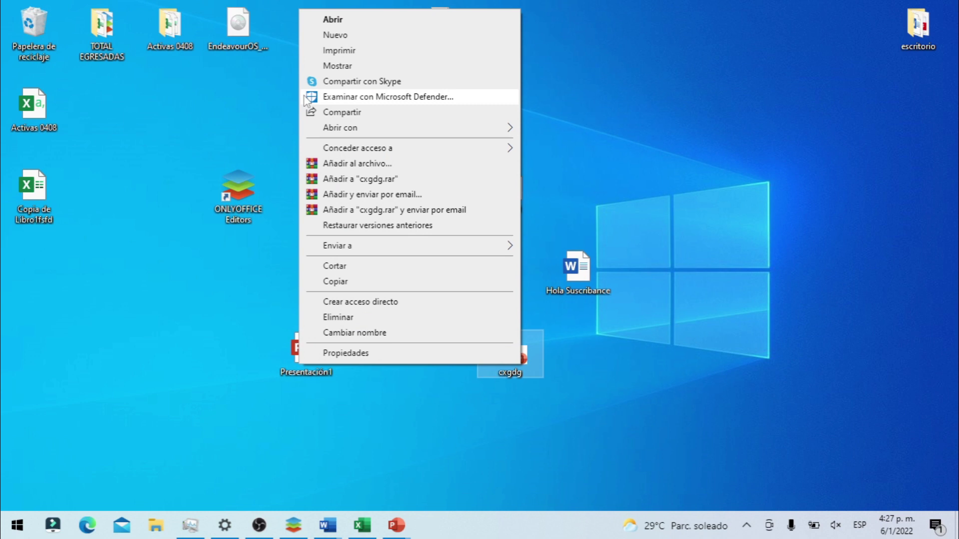
{"action": "mouse_move", "coordinate": [340, 127]}
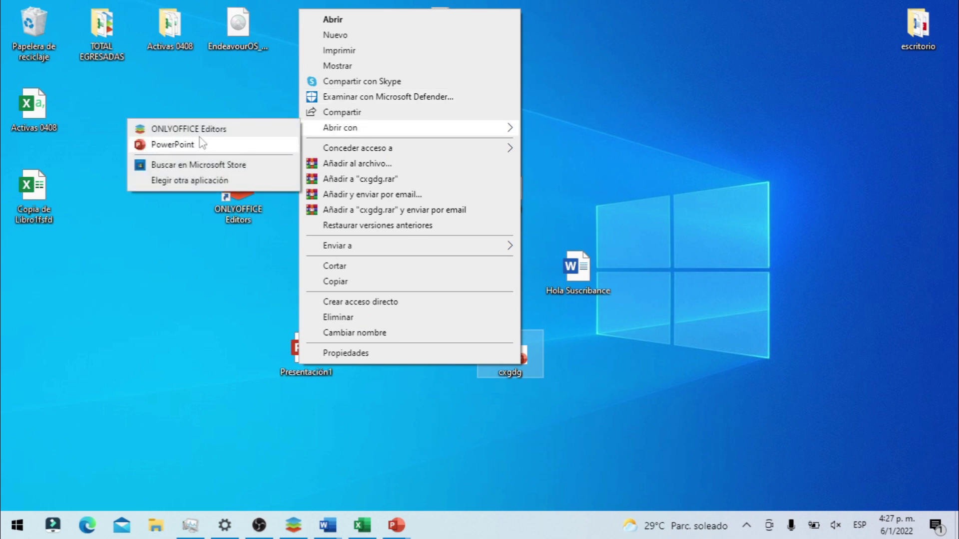
{"action": "left_click", "coordinate": [196, 131]}
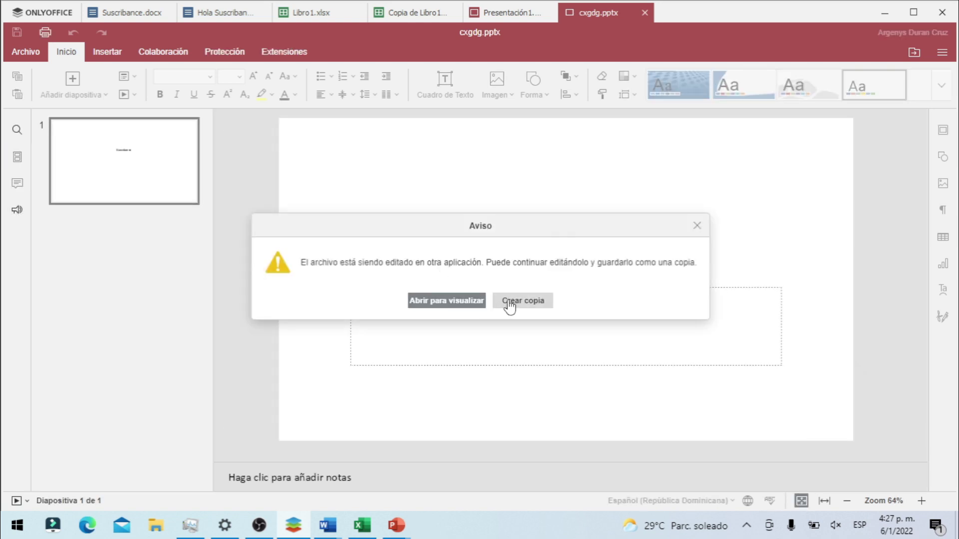
Choose Crear copia at the in-use warning, then view the recent files page and minimize.
{"action": "left_click", "coordinate": [510, 303]}
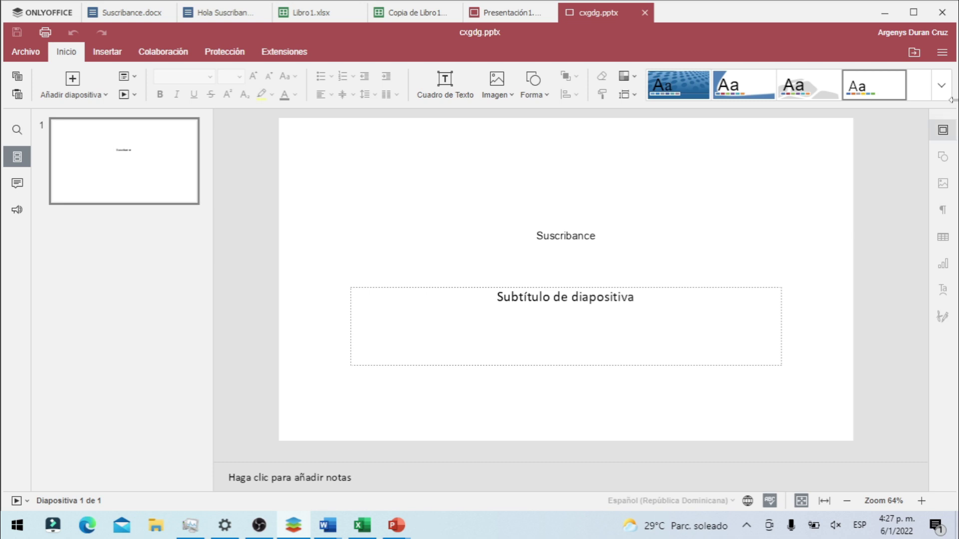
{"action": "left_click", "coordinate": [885, 13]}
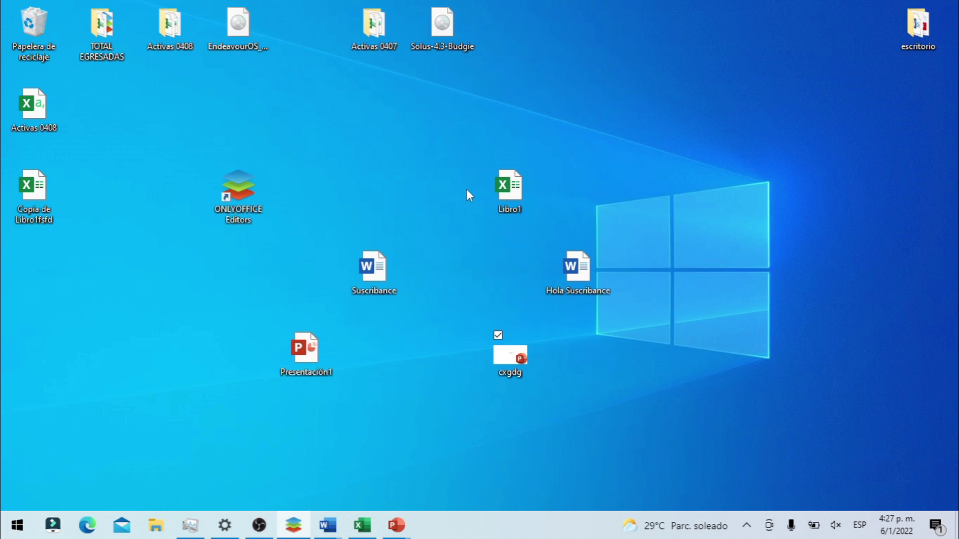
{"action": "left_click", "coordinate": [293, 525]}
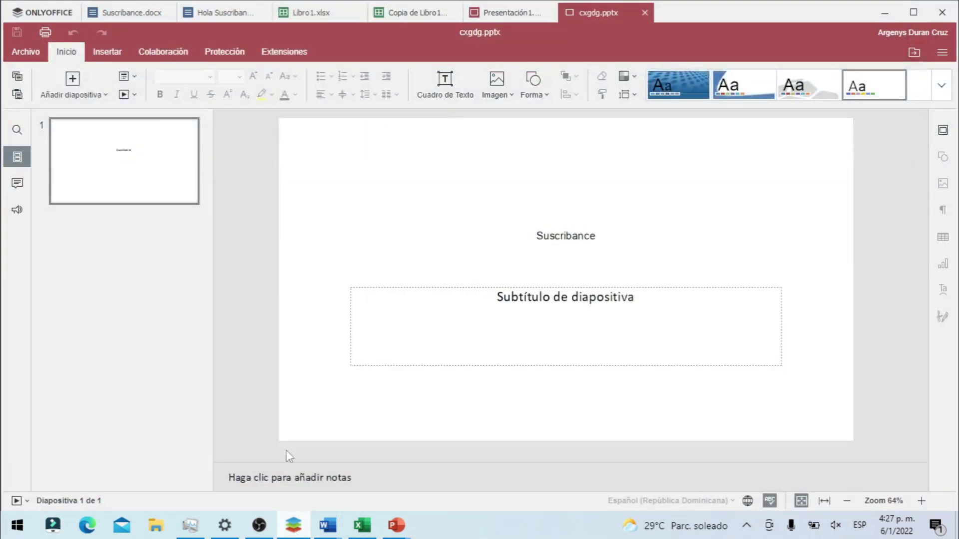
{"action": "left_click", "coordinate": [44, 19]}
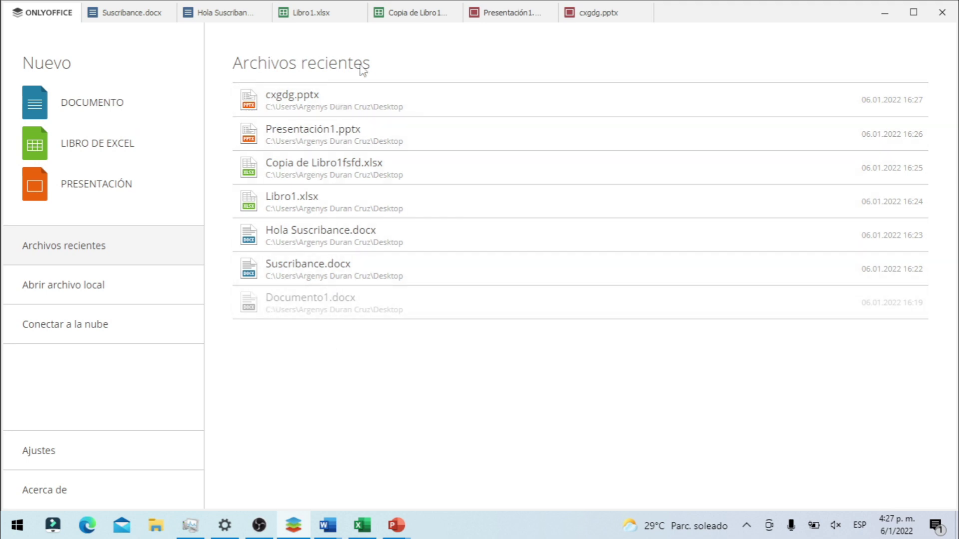
{"action": "left_click", "coordinate": [884, 13]}
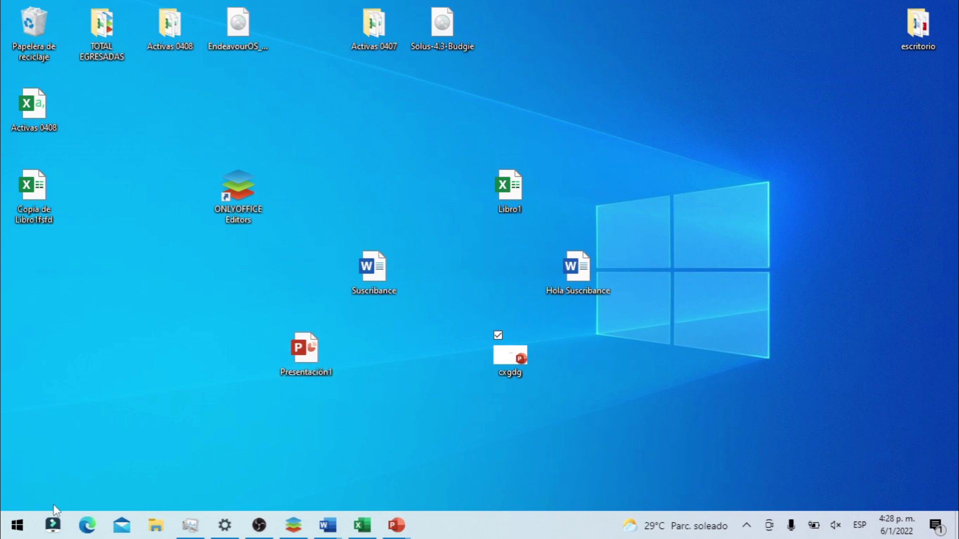
Confirm in Properties that the DesktopEditors_x64 installer is 299 MB, then close Explorer and Edge.
{"action": "left_click", "coordinate": [87, 526]}
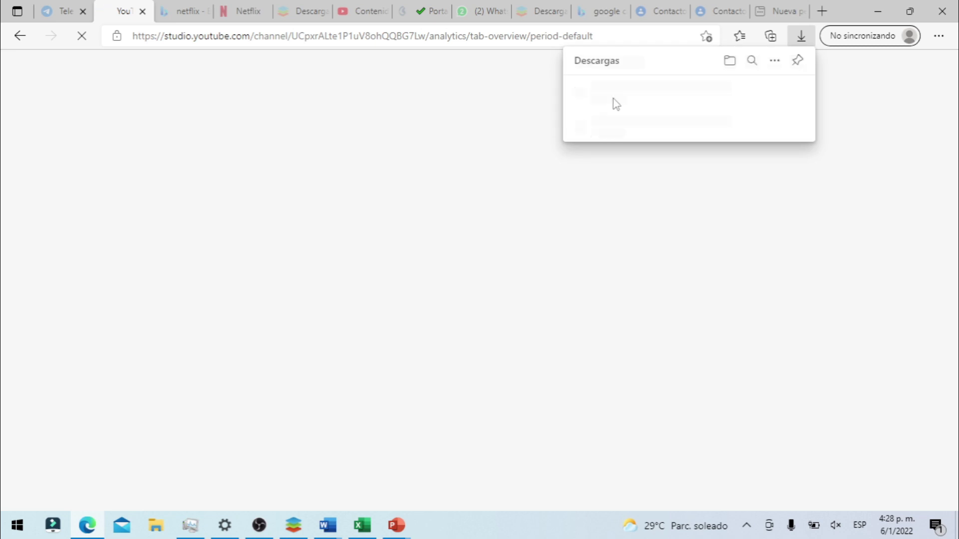
{"action": "mouse_move", "coordinate": [685, 126]}
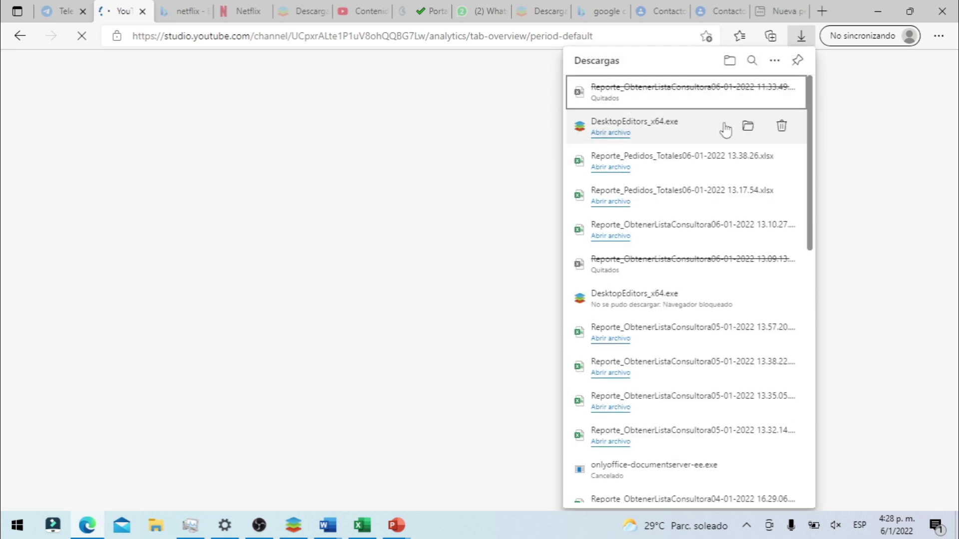
{"action": "left_click", "coordinate": [746, 127]}
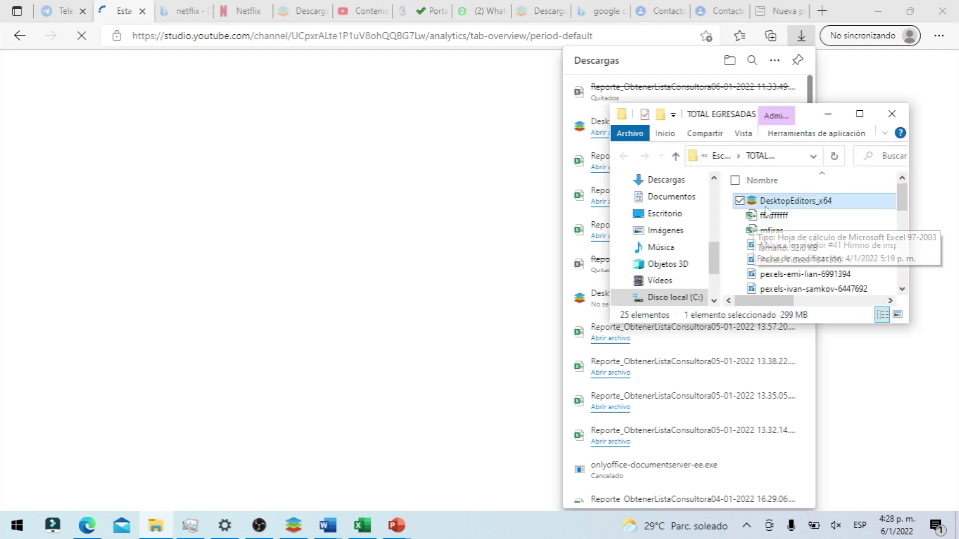
{"action": "right_click", "coordinate": [766, 209]}
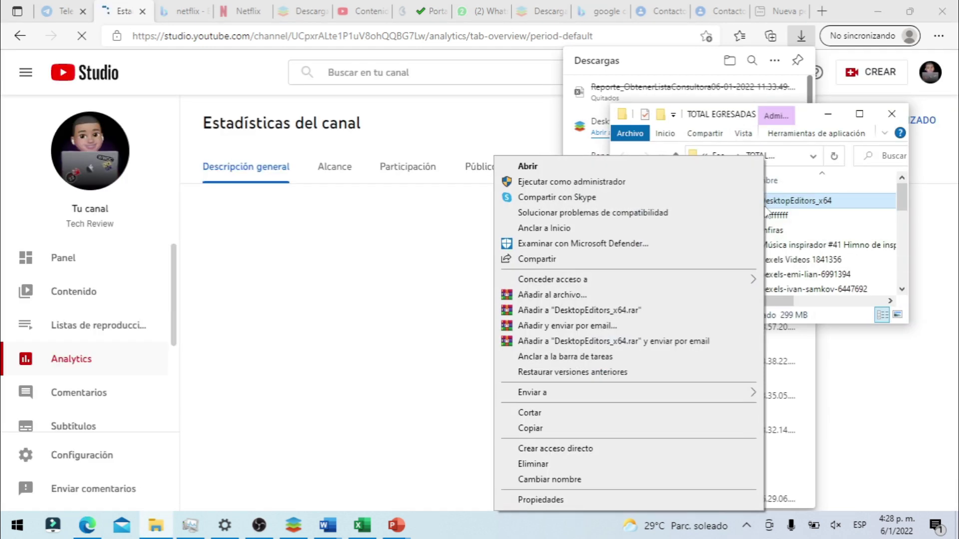
{"action": "left_click", "coordinate": [552, 496]}
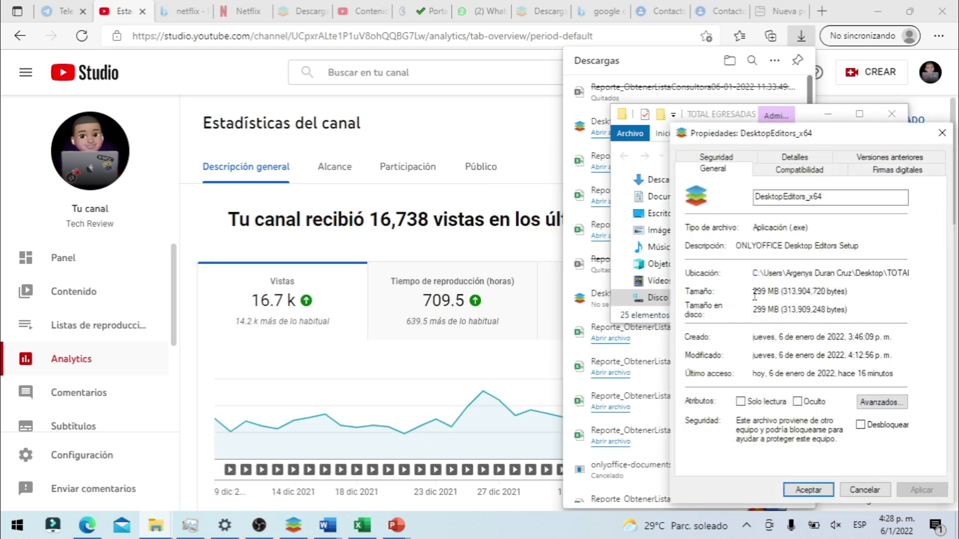
{"action": "left_click", "coordinate": [863, 490]}
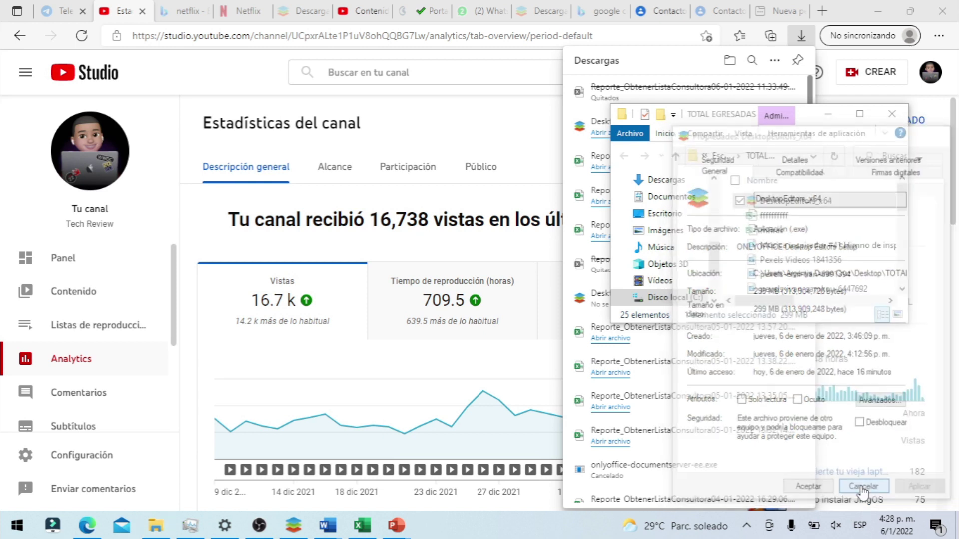
{"action": "left_click", "coordinate": [892, 114]}
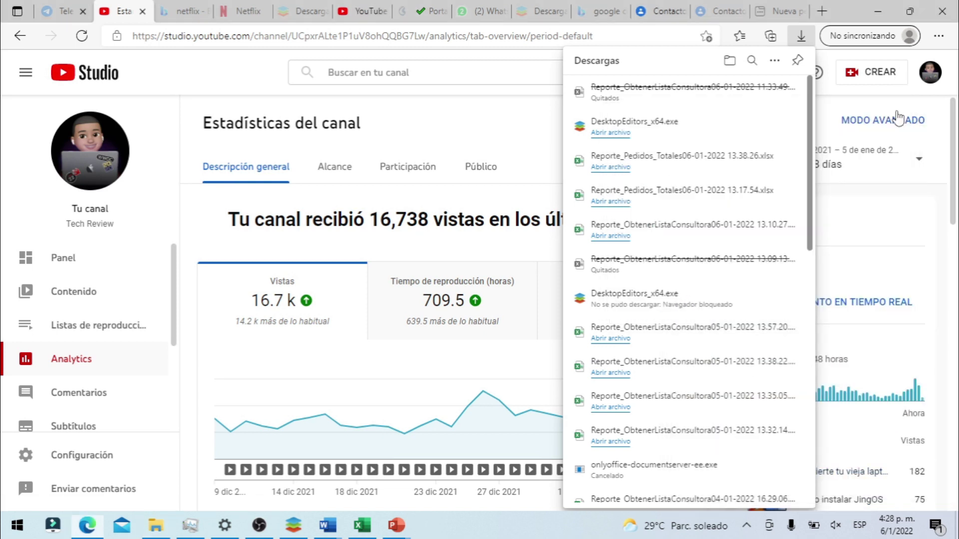
{"action": "left_click", "coordinate": [879, 90]}
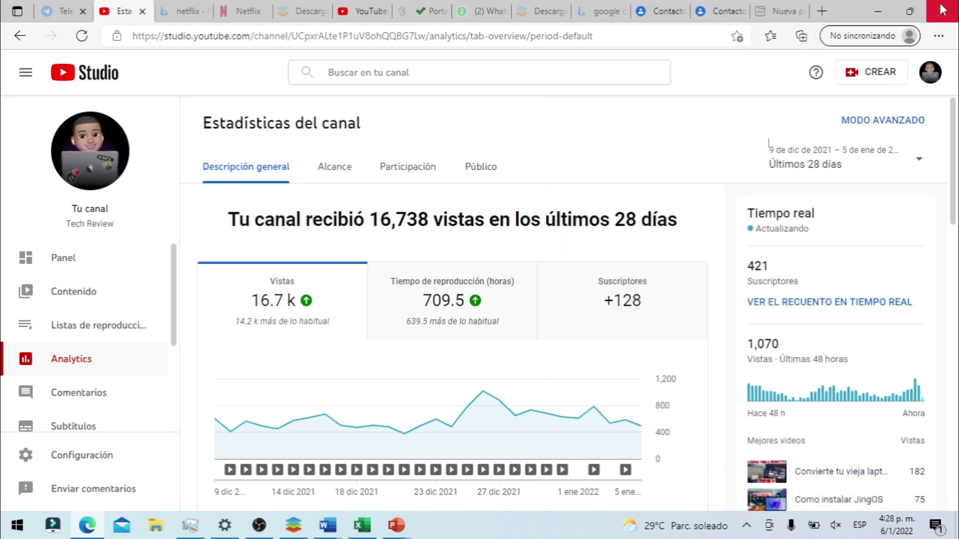
{"action": "left_click", "coordinate": [941, 9]}
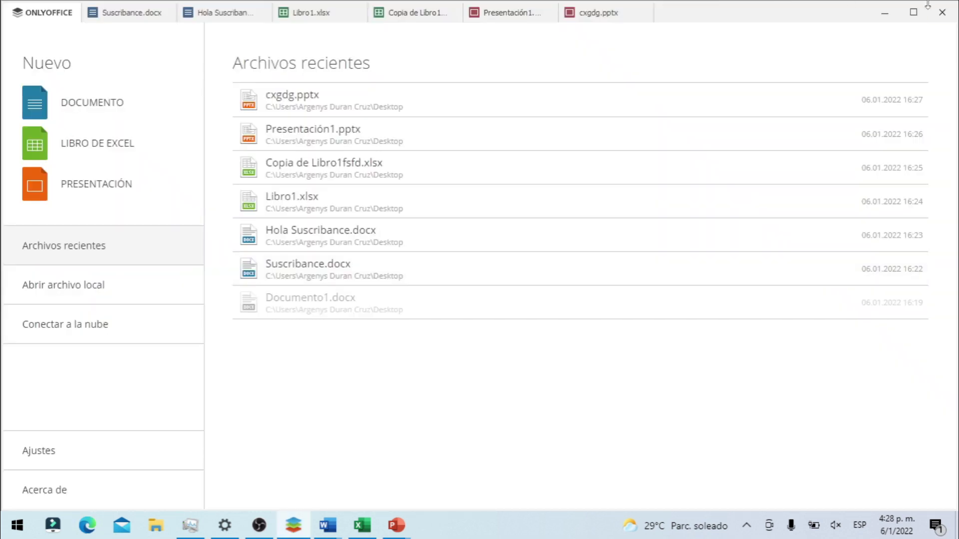
Close the cxgdg presentation and the spreadsheet without saving, minimize ONLYOFFICE, and switch to OBS Studio.
{"action": "left_click", "coordinate": [938, 13]}
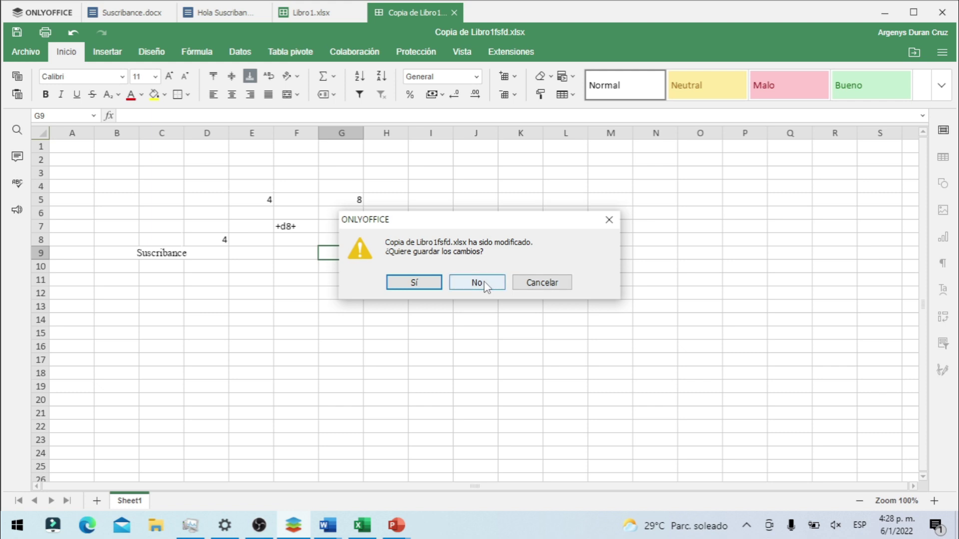
{"action": "left_click", "coordinate": [484, 280]}
{"action": "left_click", "coordinate": [484, 281]}
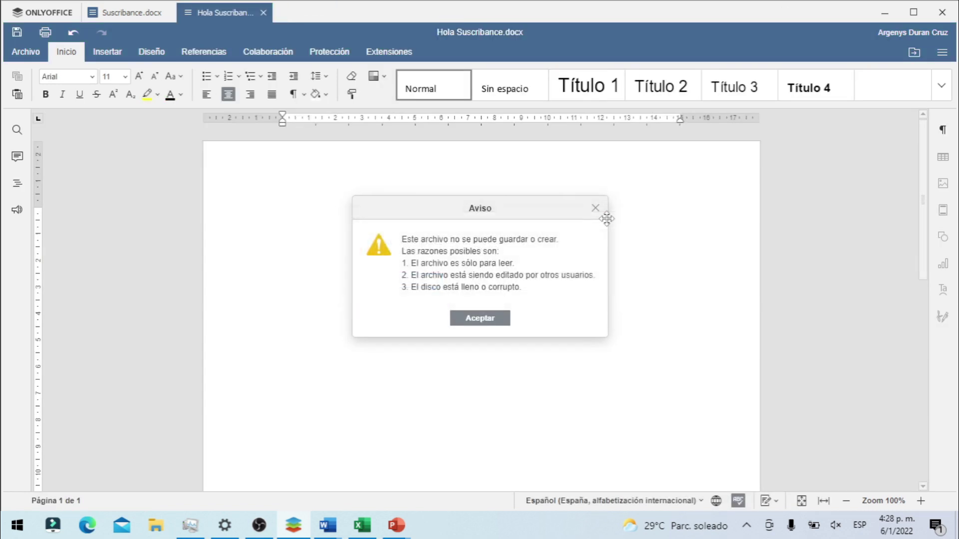
{"action": "left_click", "coordinate": [596, 210]}
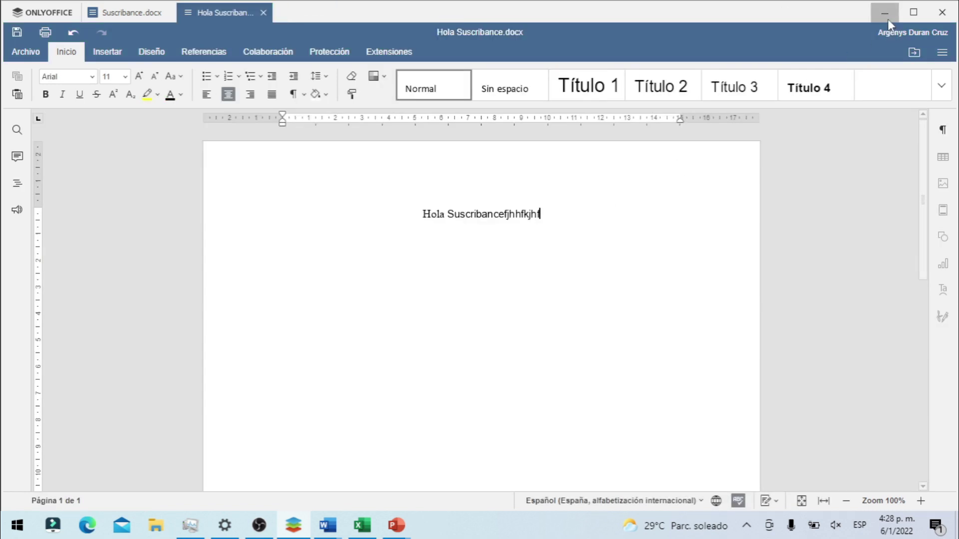
{"action": "left_click", "coordinate": [888, 19]}
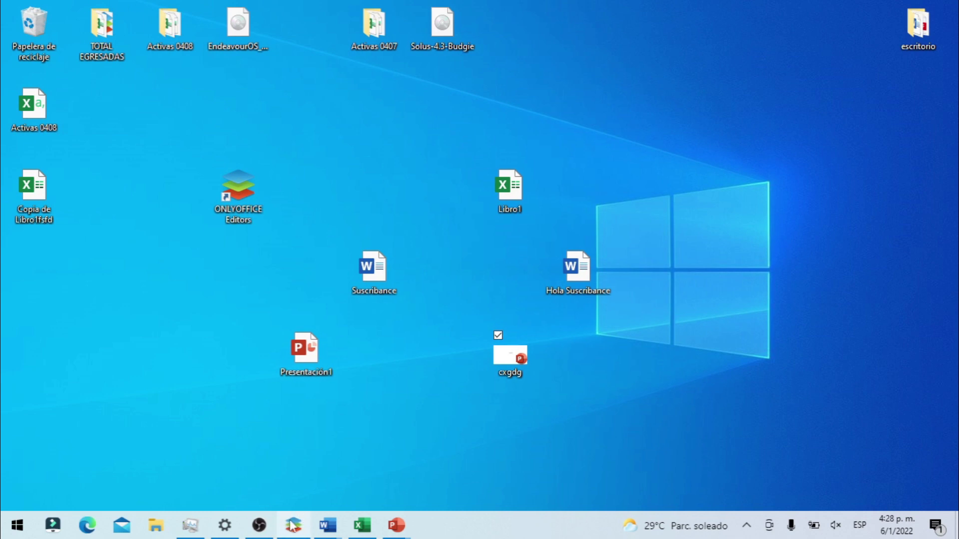
{"action": "left_click", "coordinate": [258, 525]}
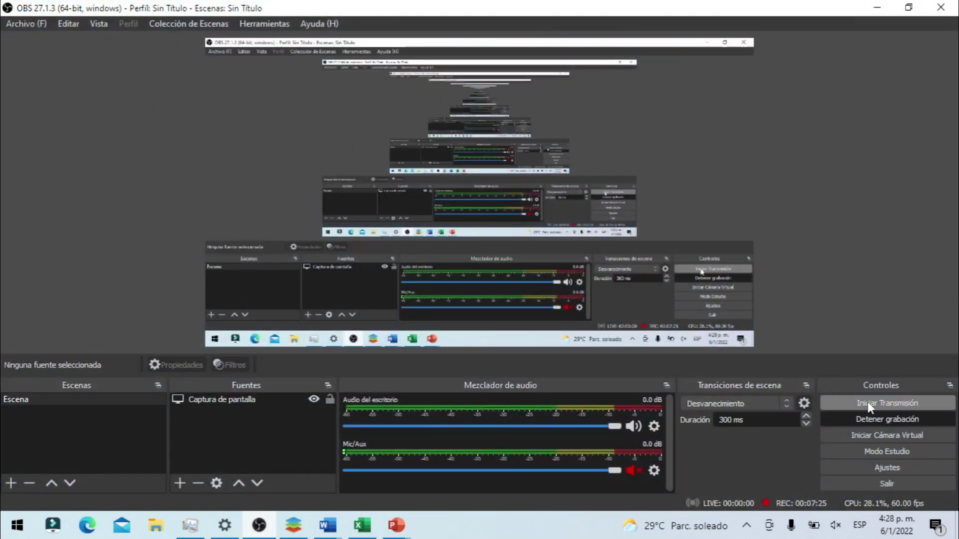